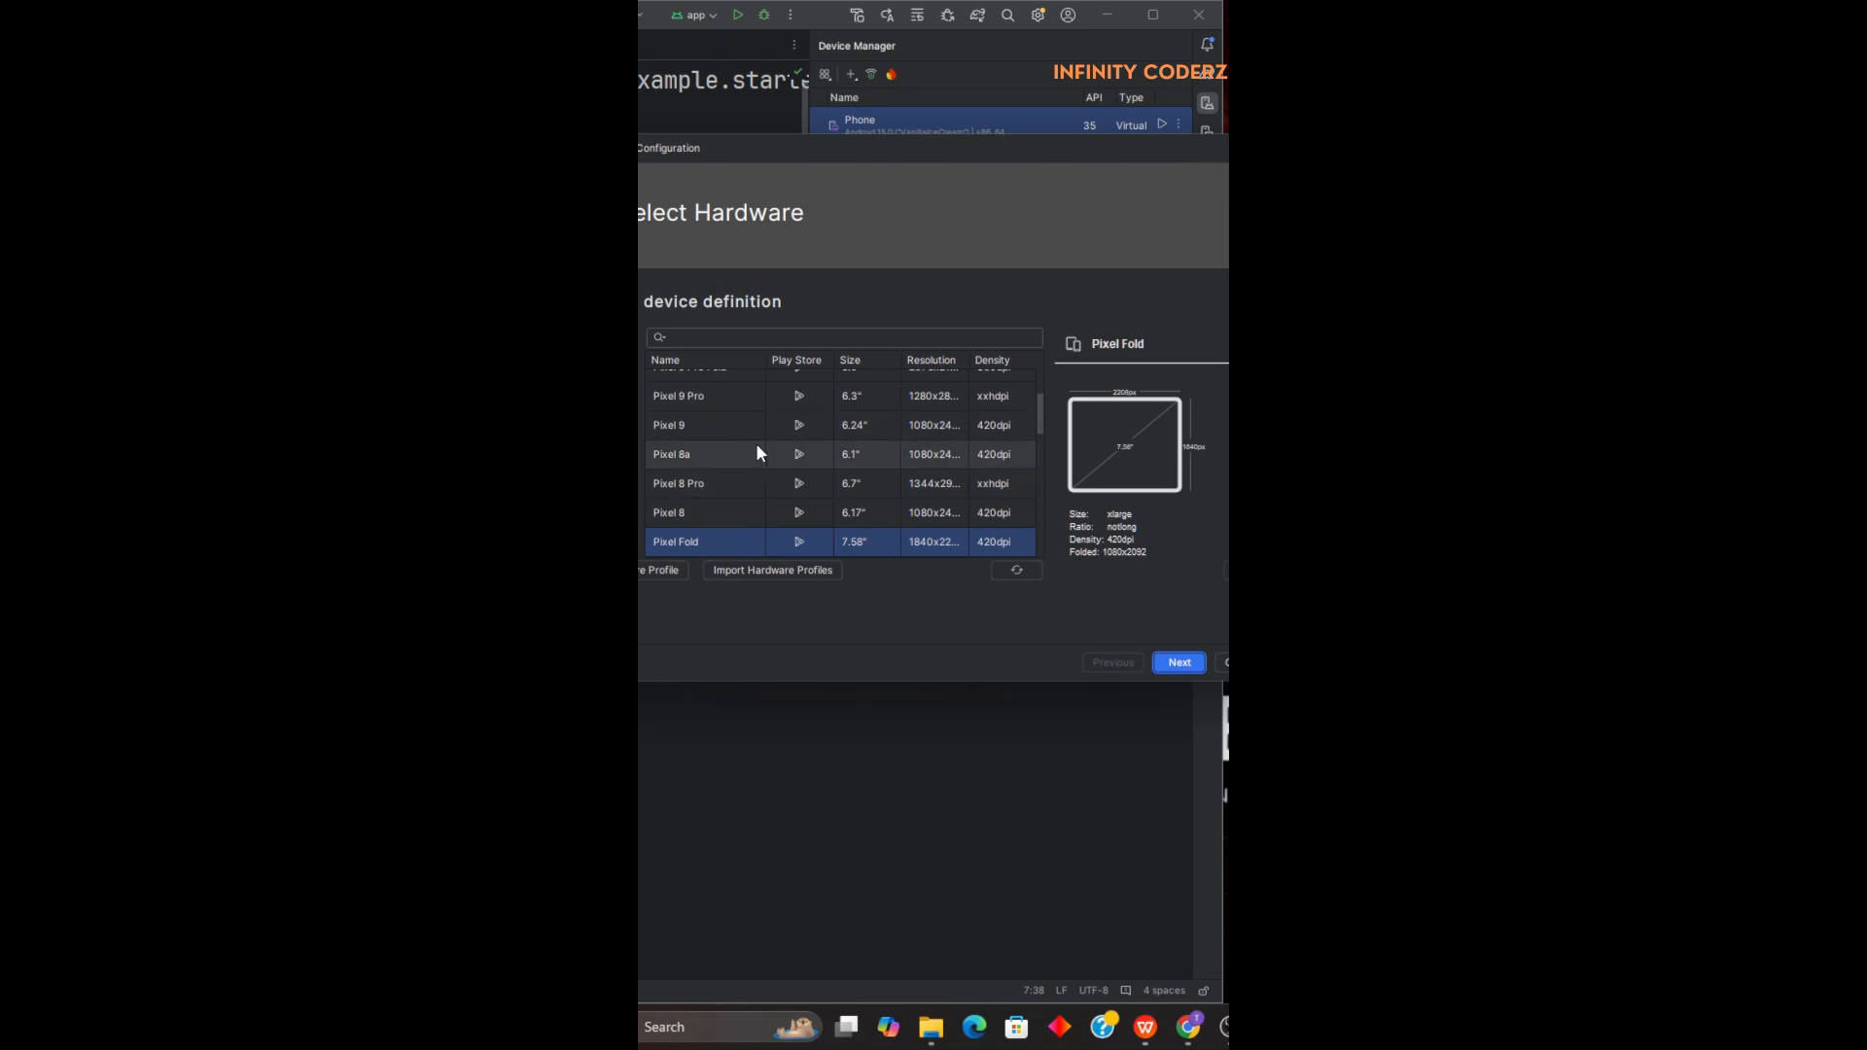
Browse the phone hardware definitions and proceed to system image selection with Pixel Fold.
scroll(778, 501, "down", 2)
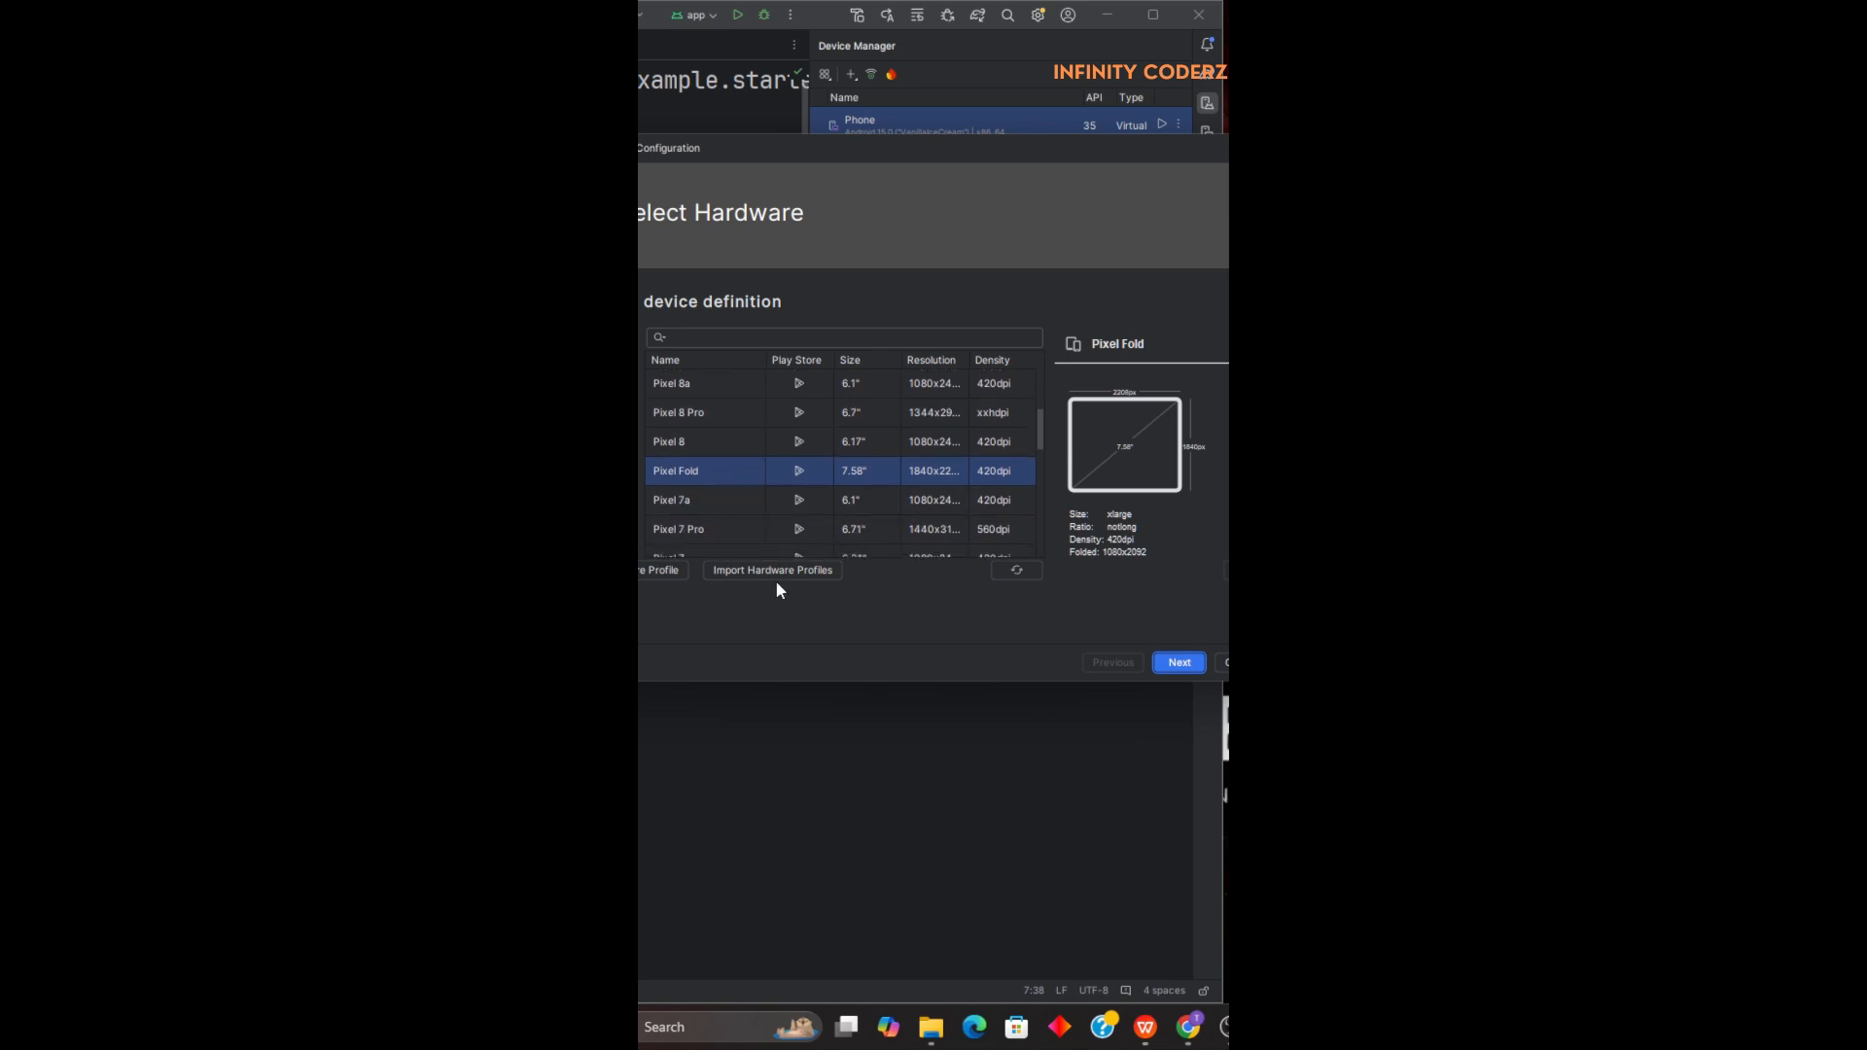
left_click_drag(851, 684, 851, 829)
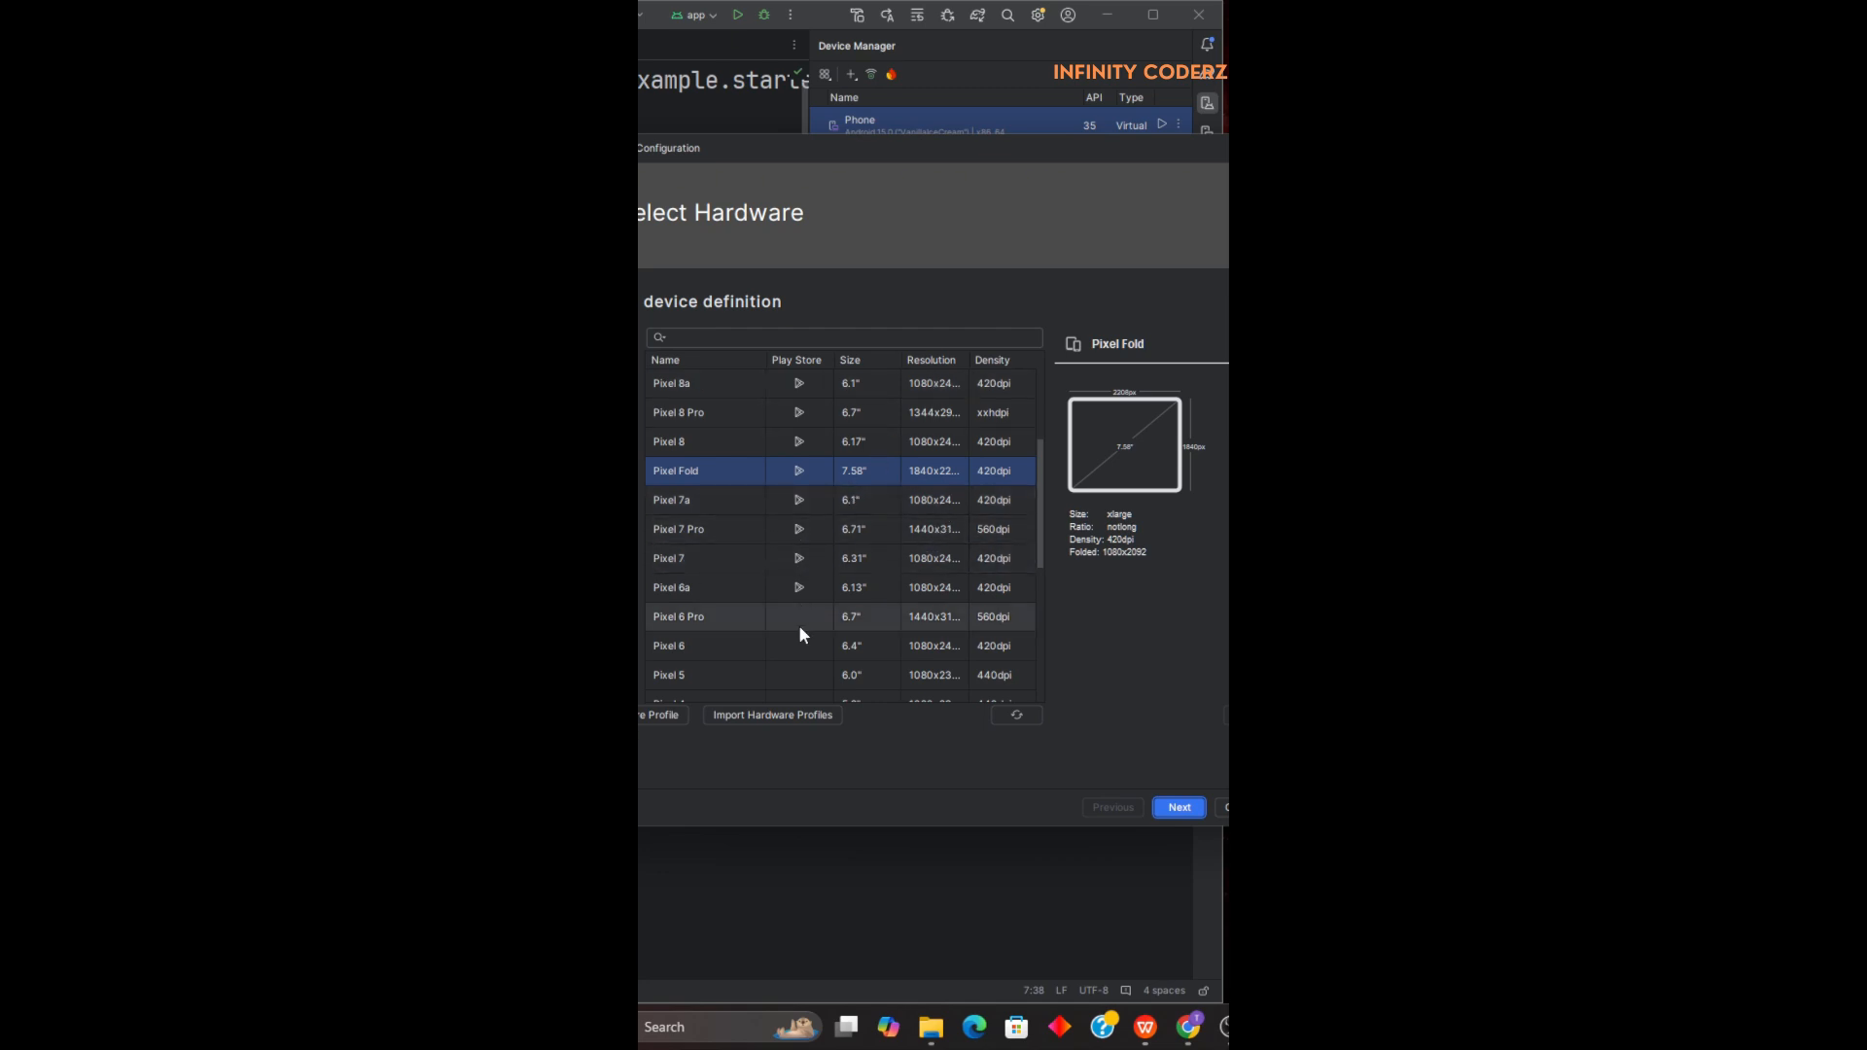
scroll(788, 622, "down", 5)
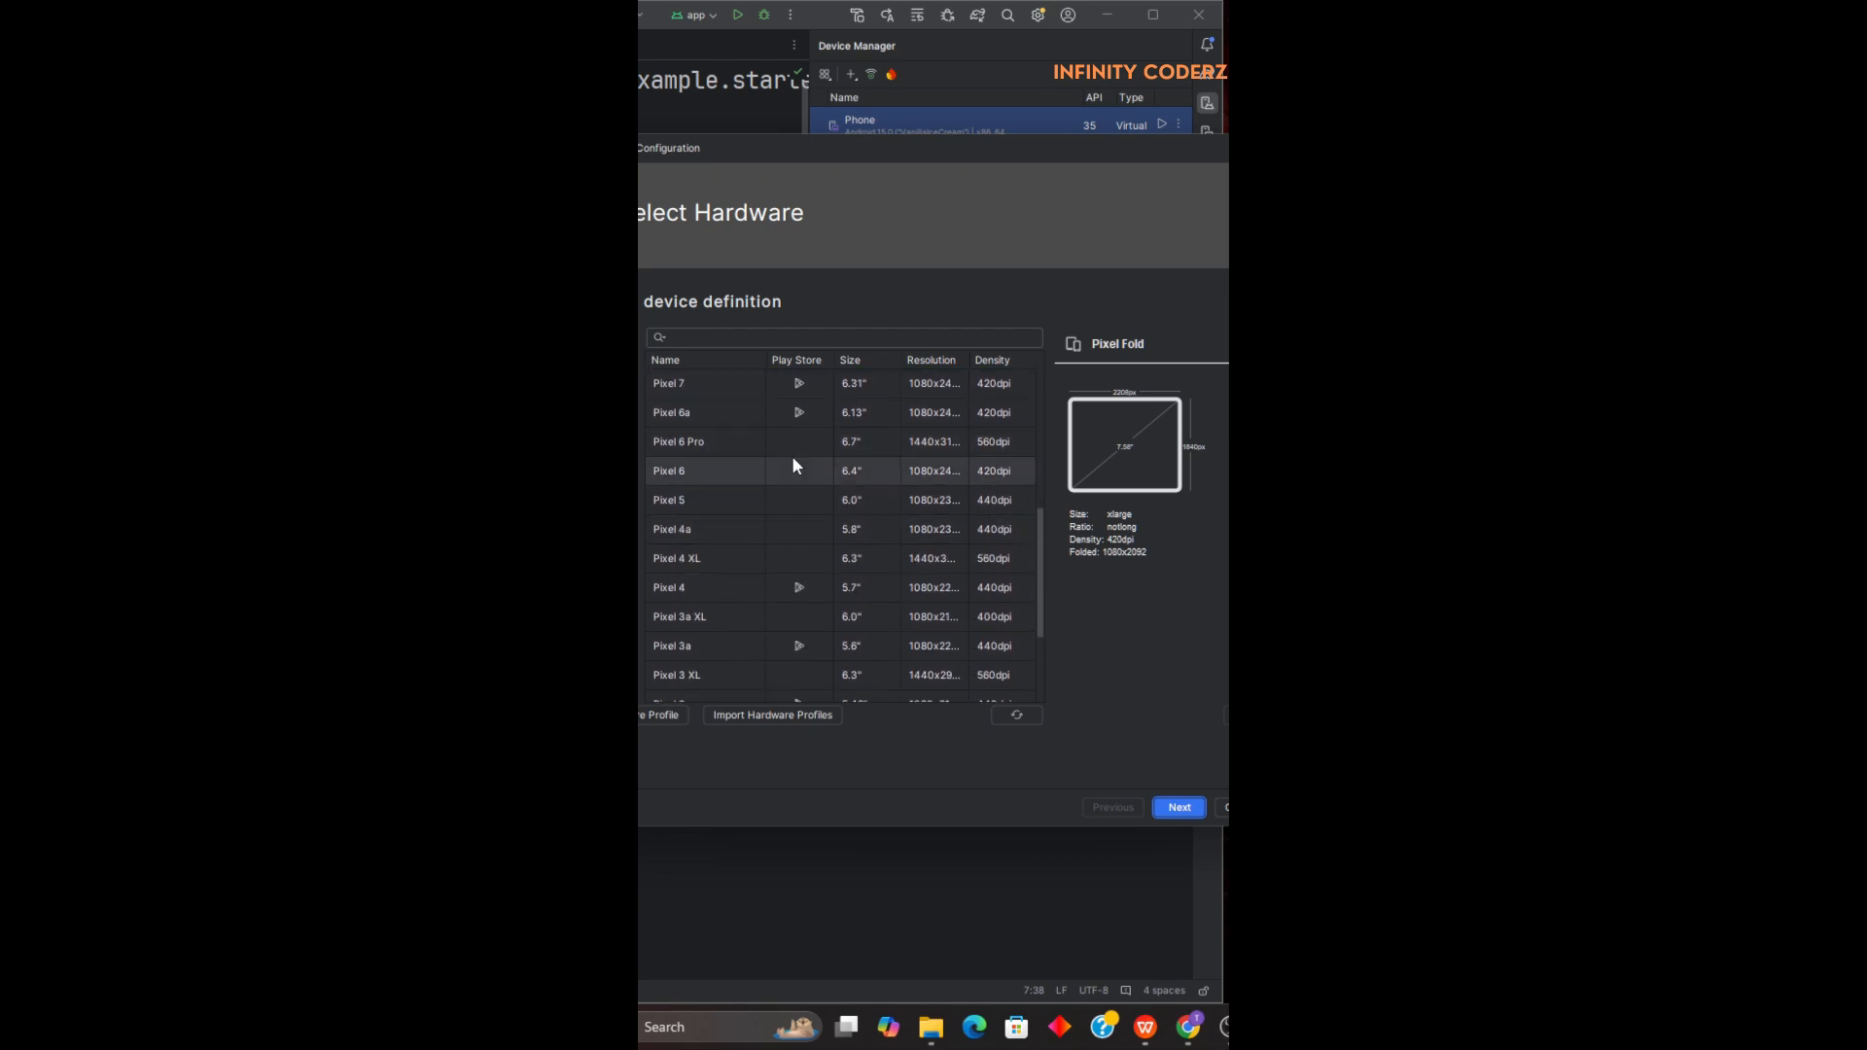
scroll(814, 417, "up", 5)
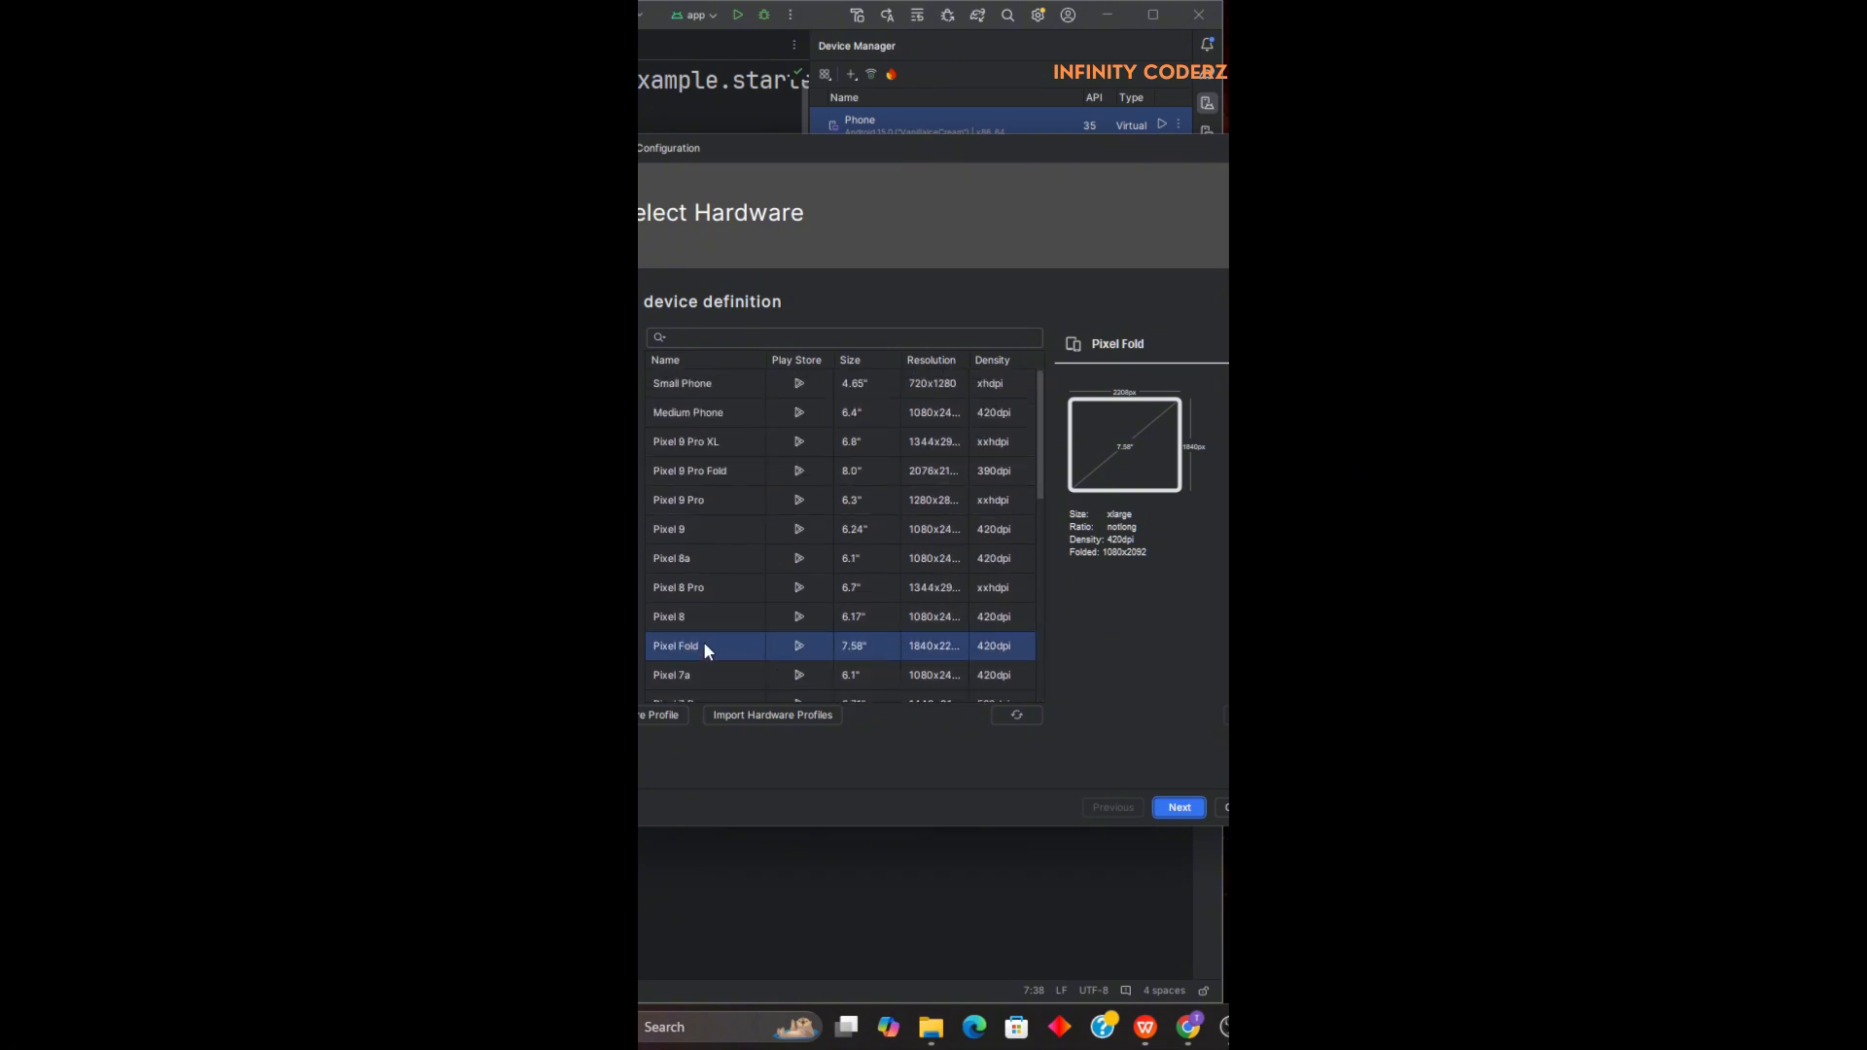
left_click(1180, 807)
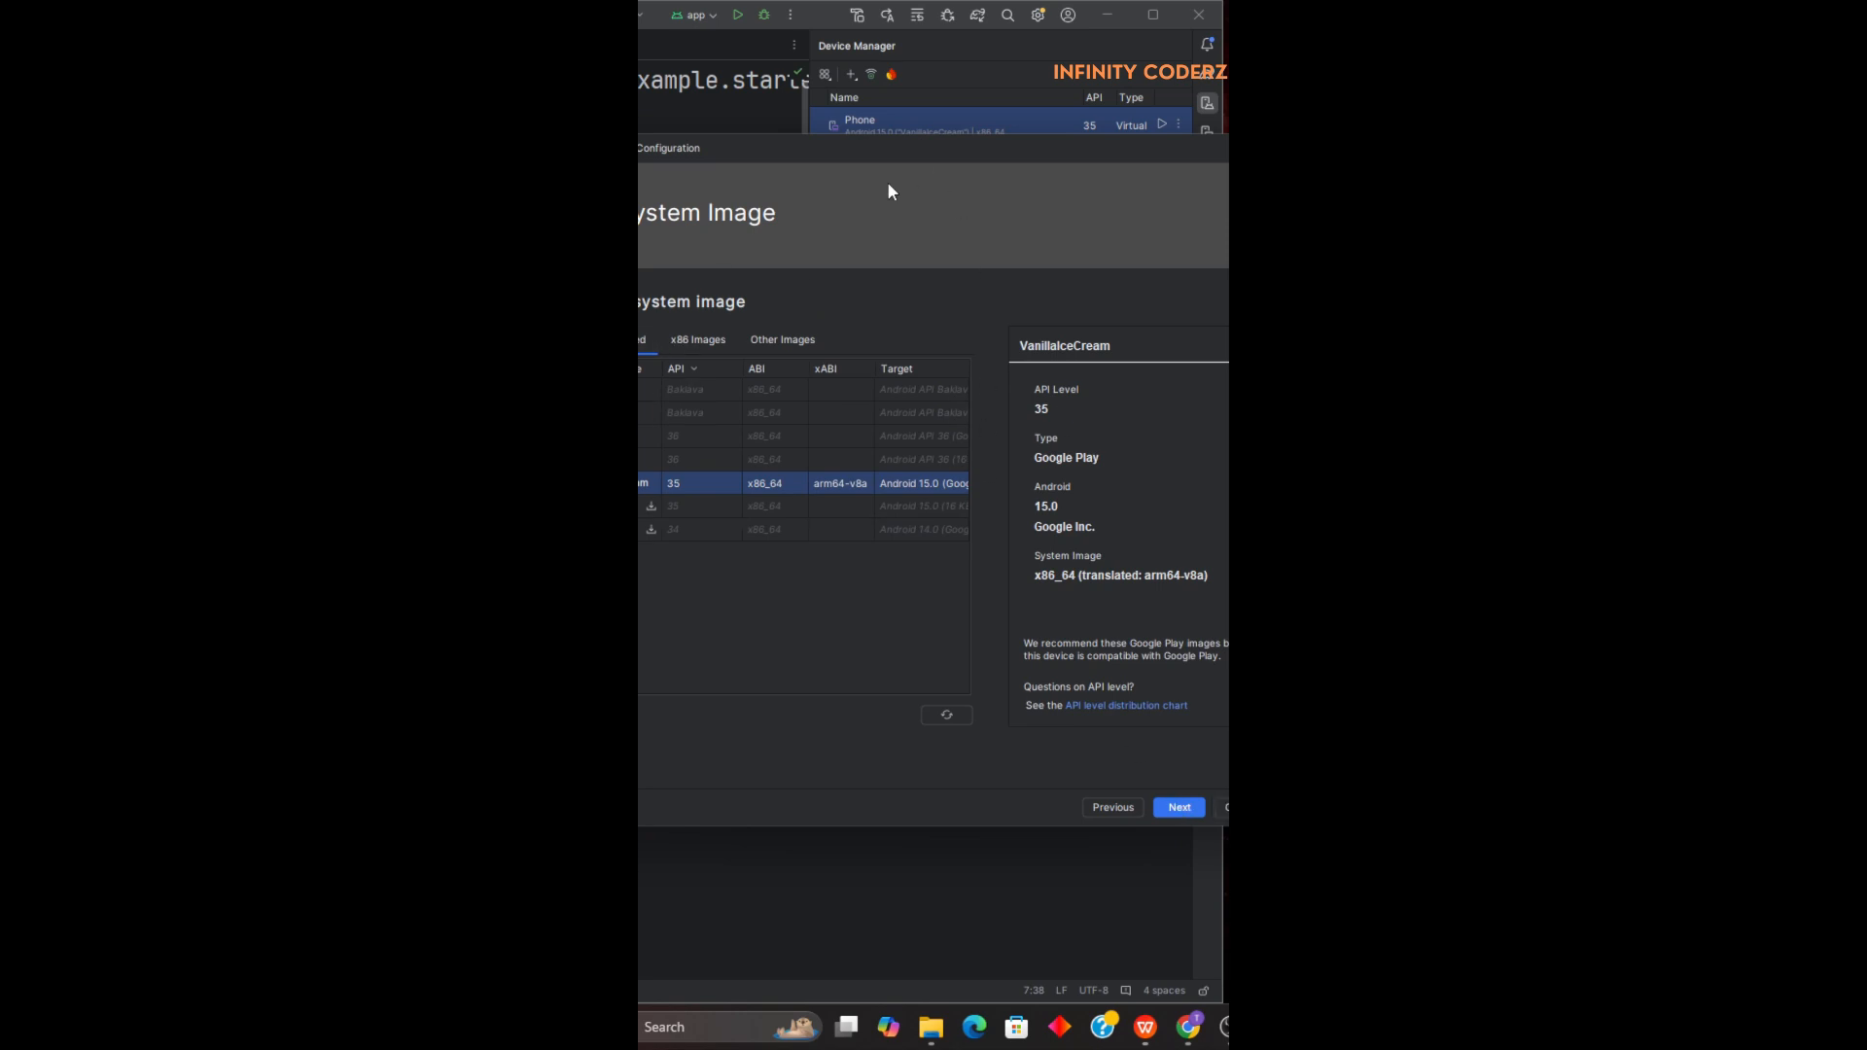
Compare the x86 and other system images, and proceed with the recommended VanillaIceCream API 35 image.
left_click_drag(818, 152, 920, 181)
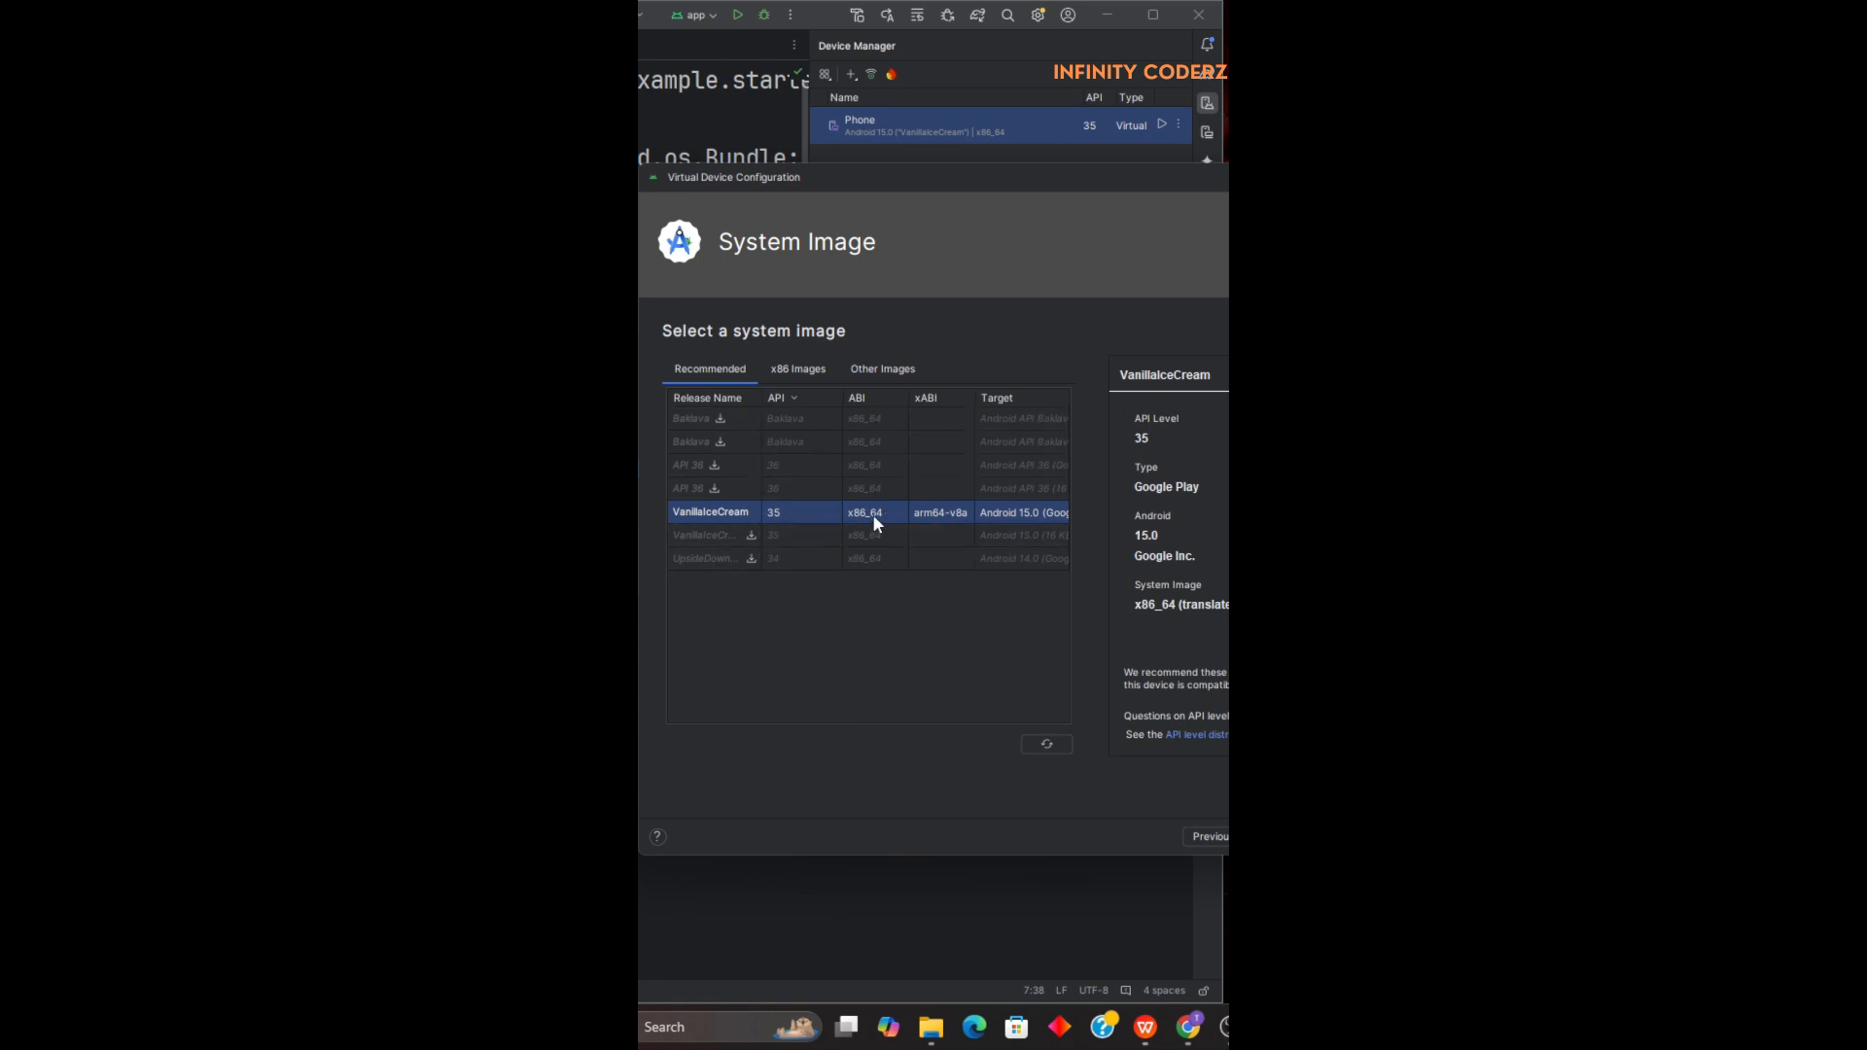
left_click(796, 376)
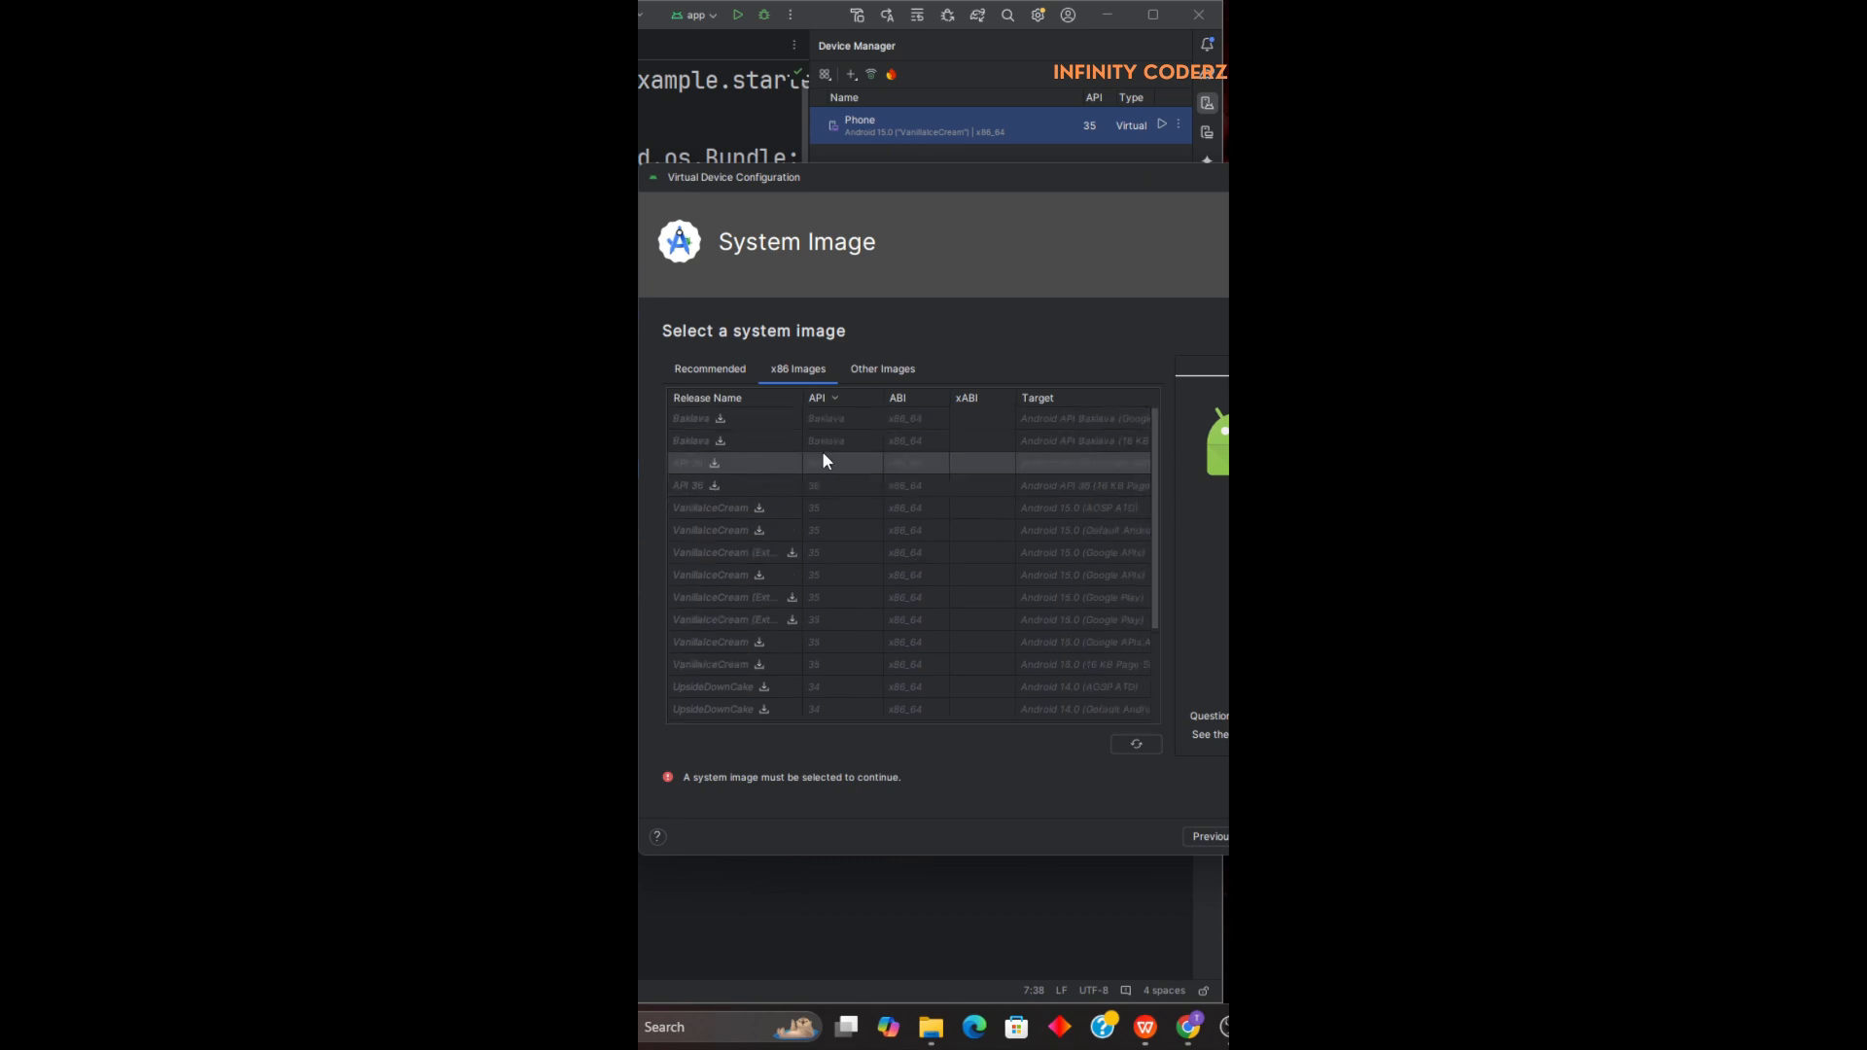
left_click(877, 370)
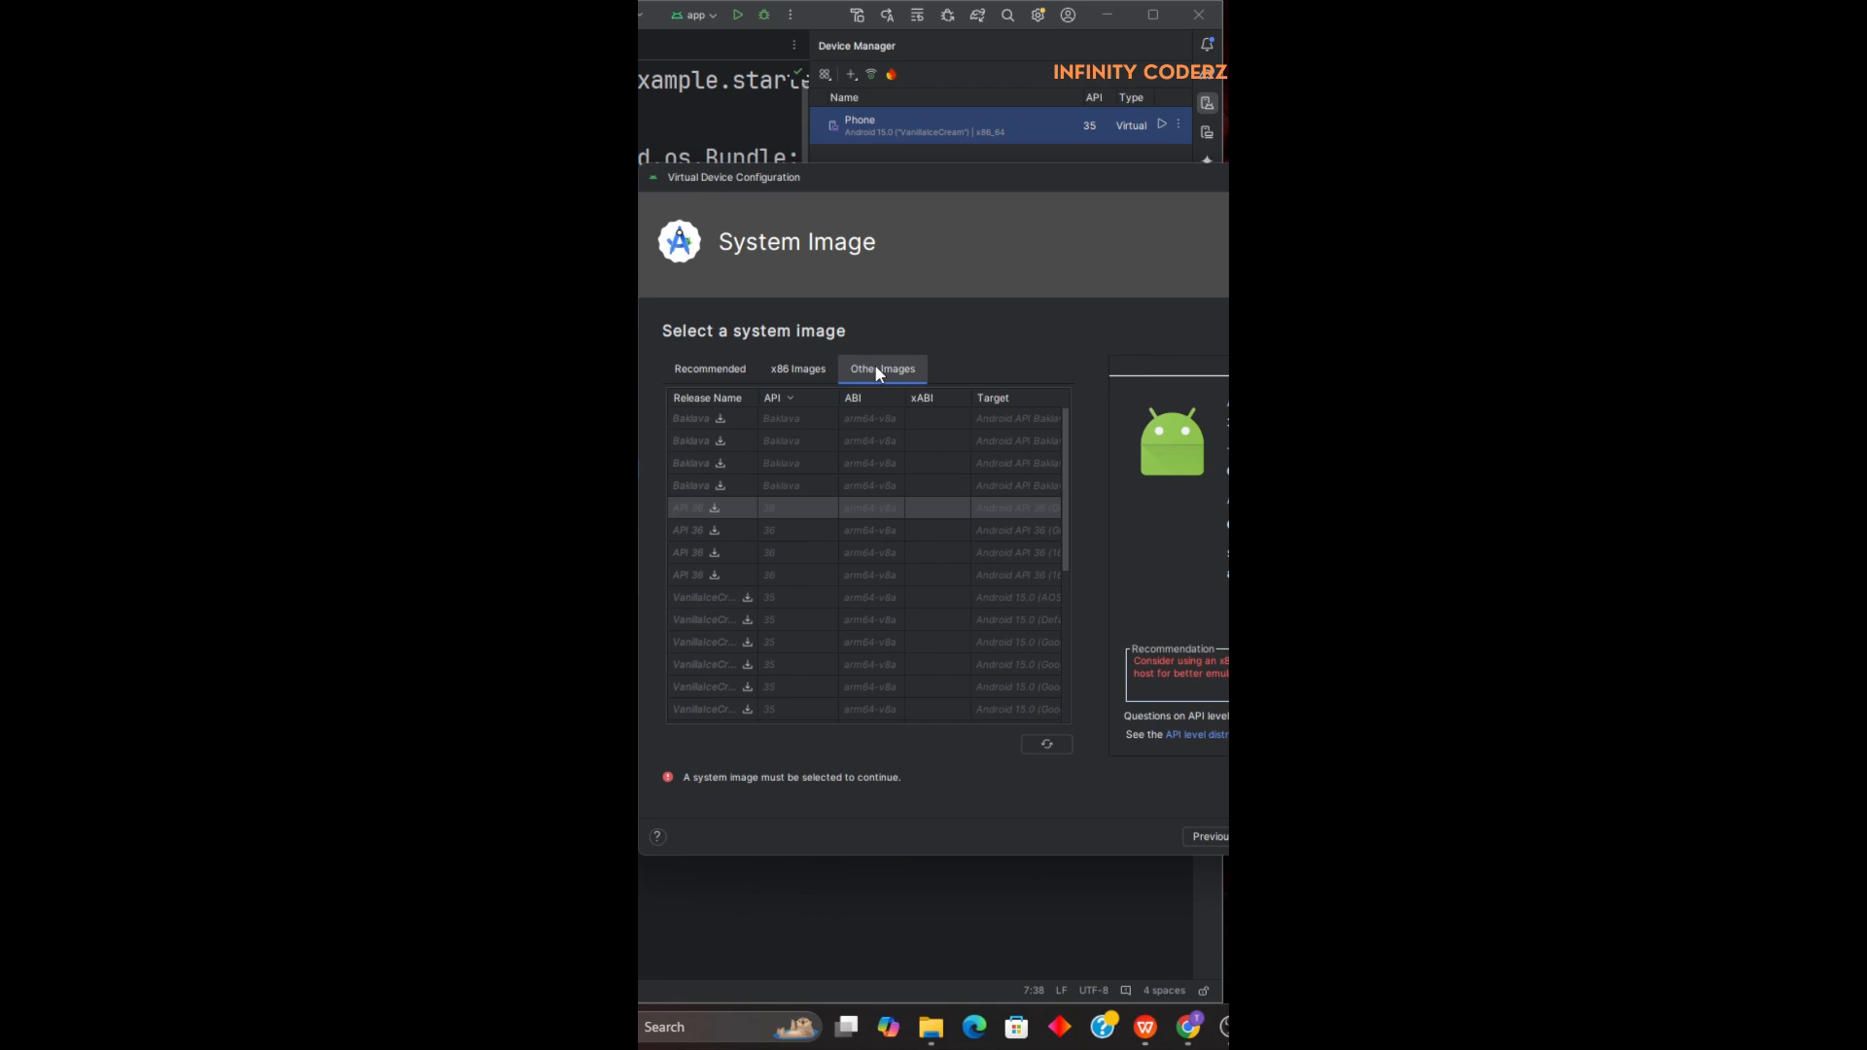
left_click(868, 513)
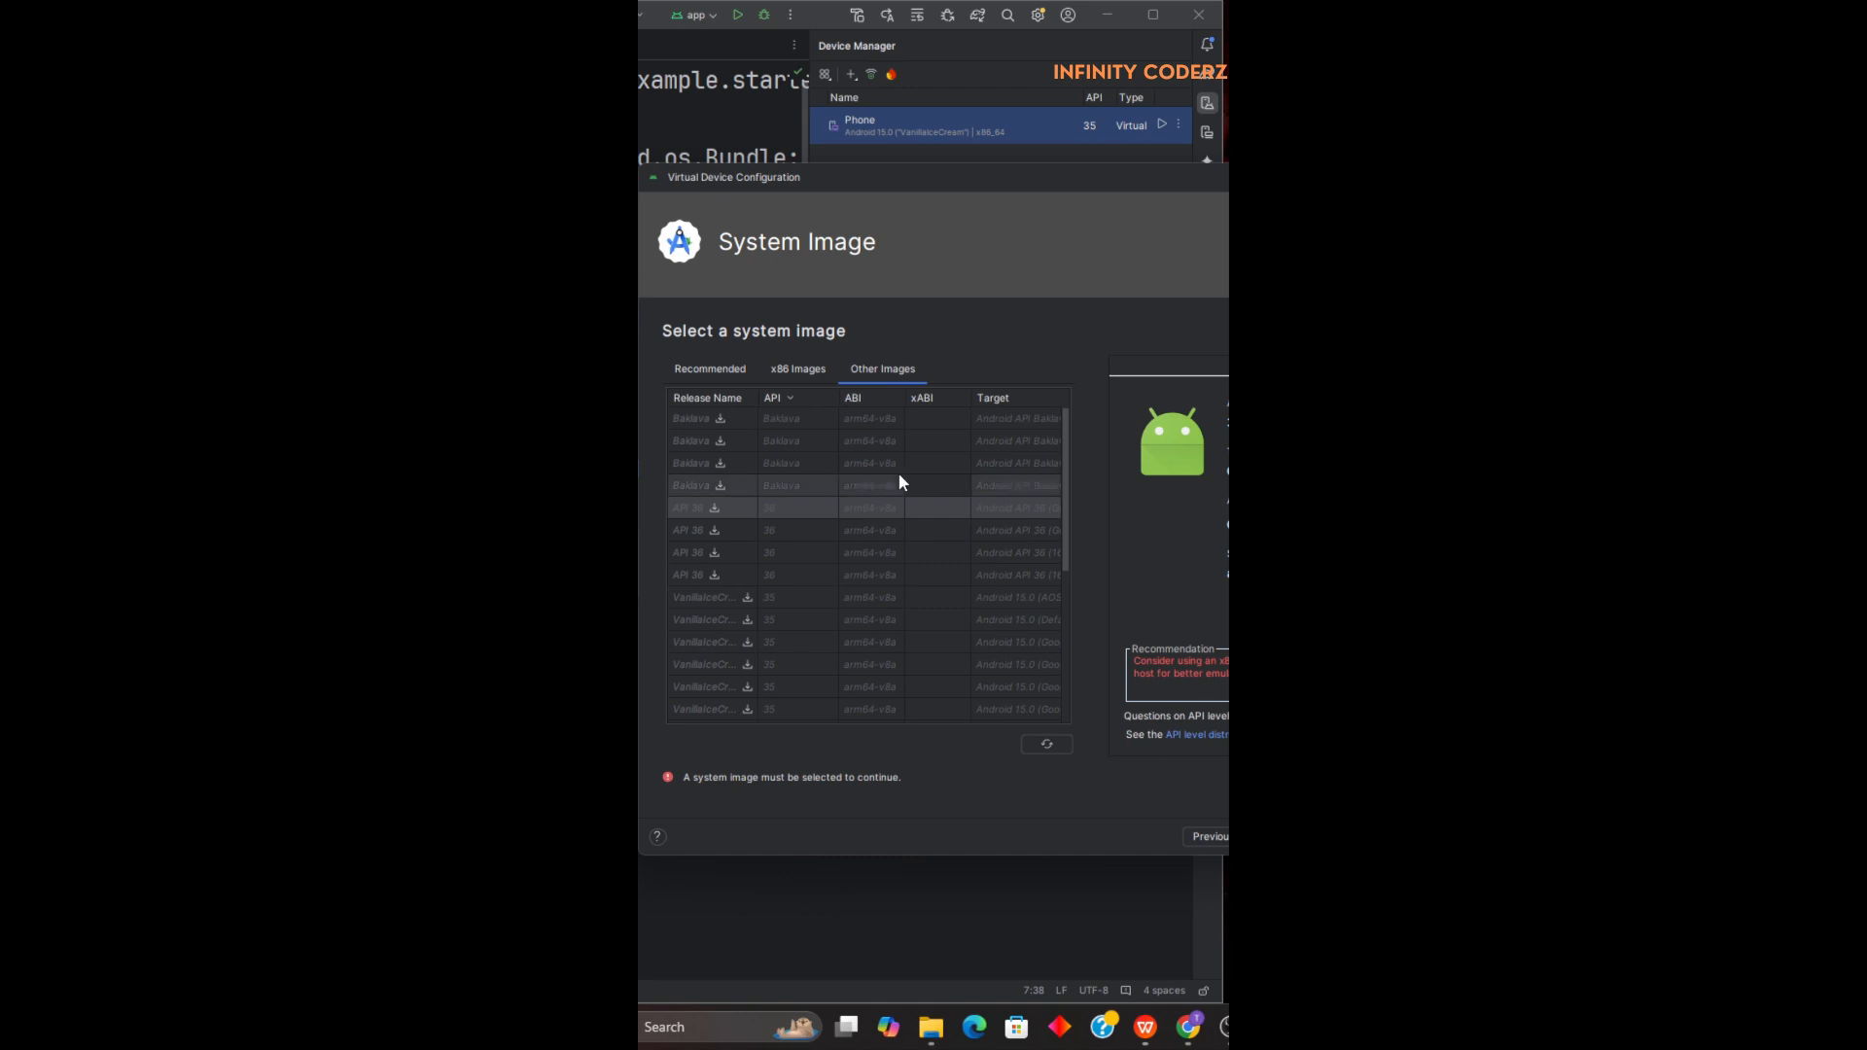
scroll(887, 492, "down", 5)
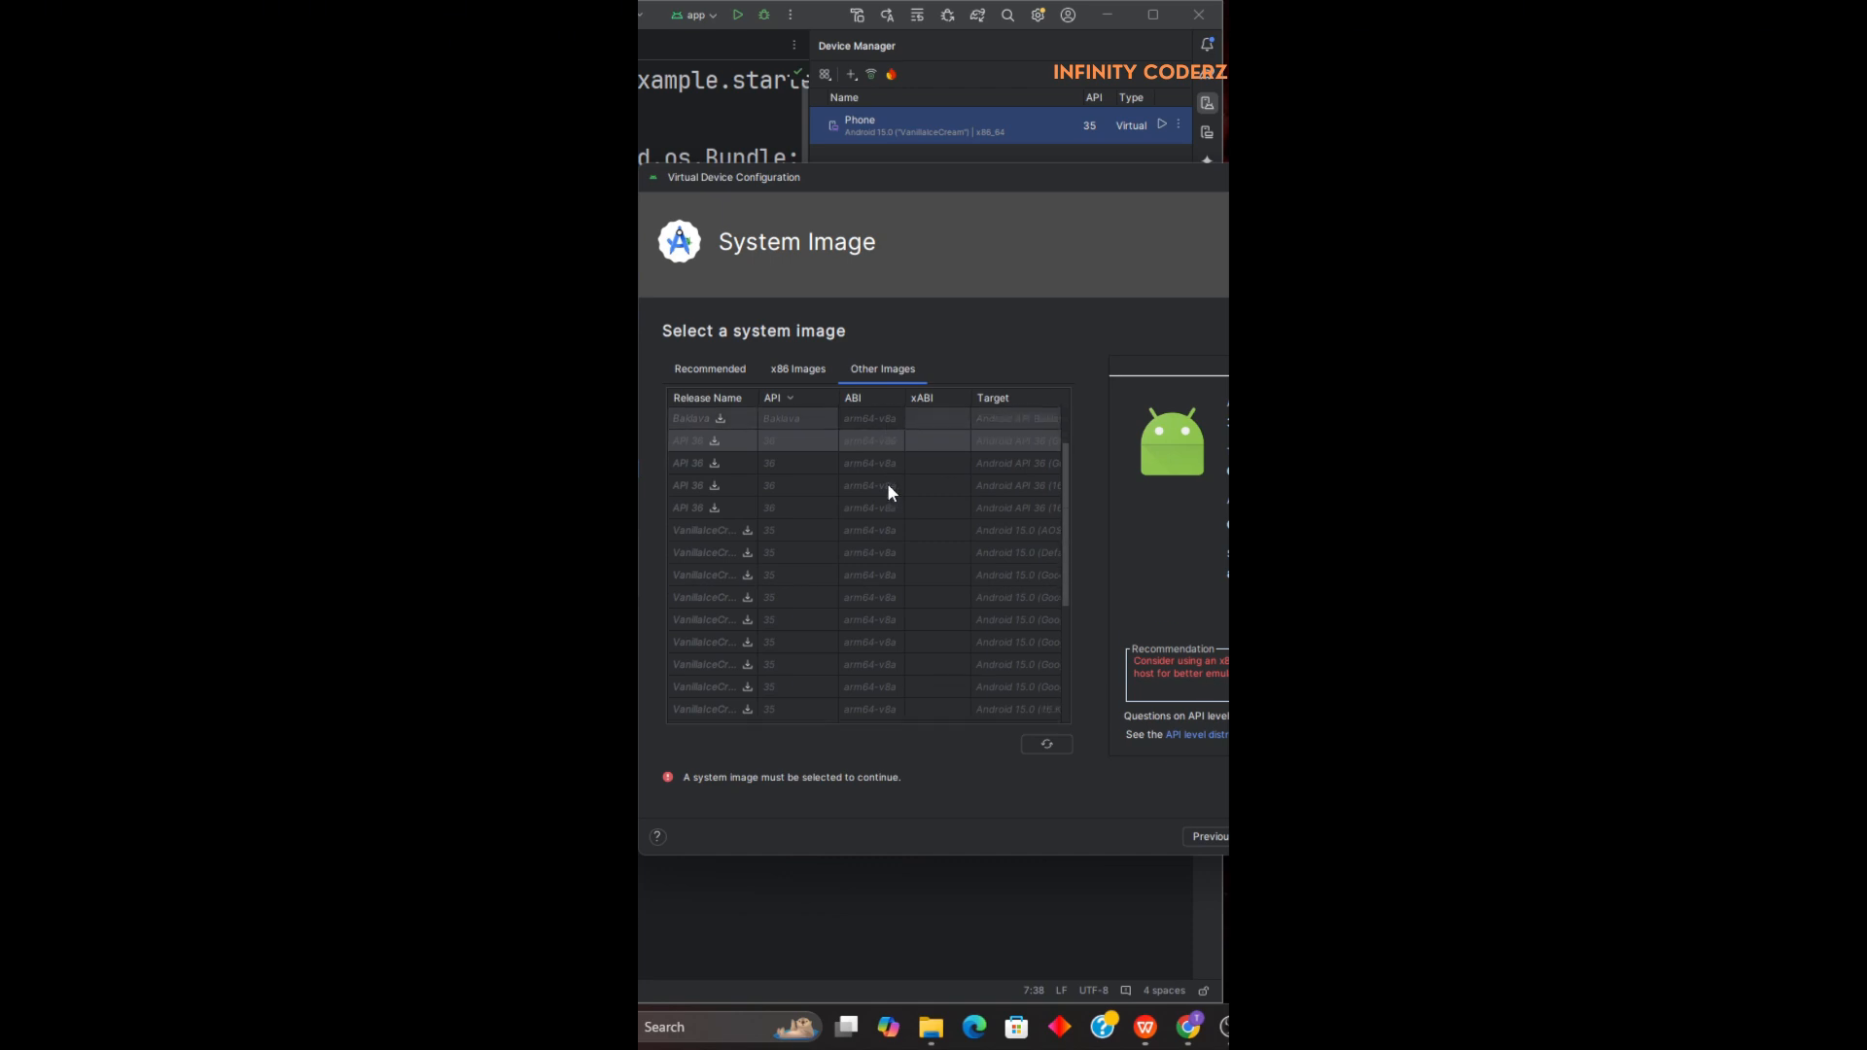
scroll(895, 504, "up", 5)
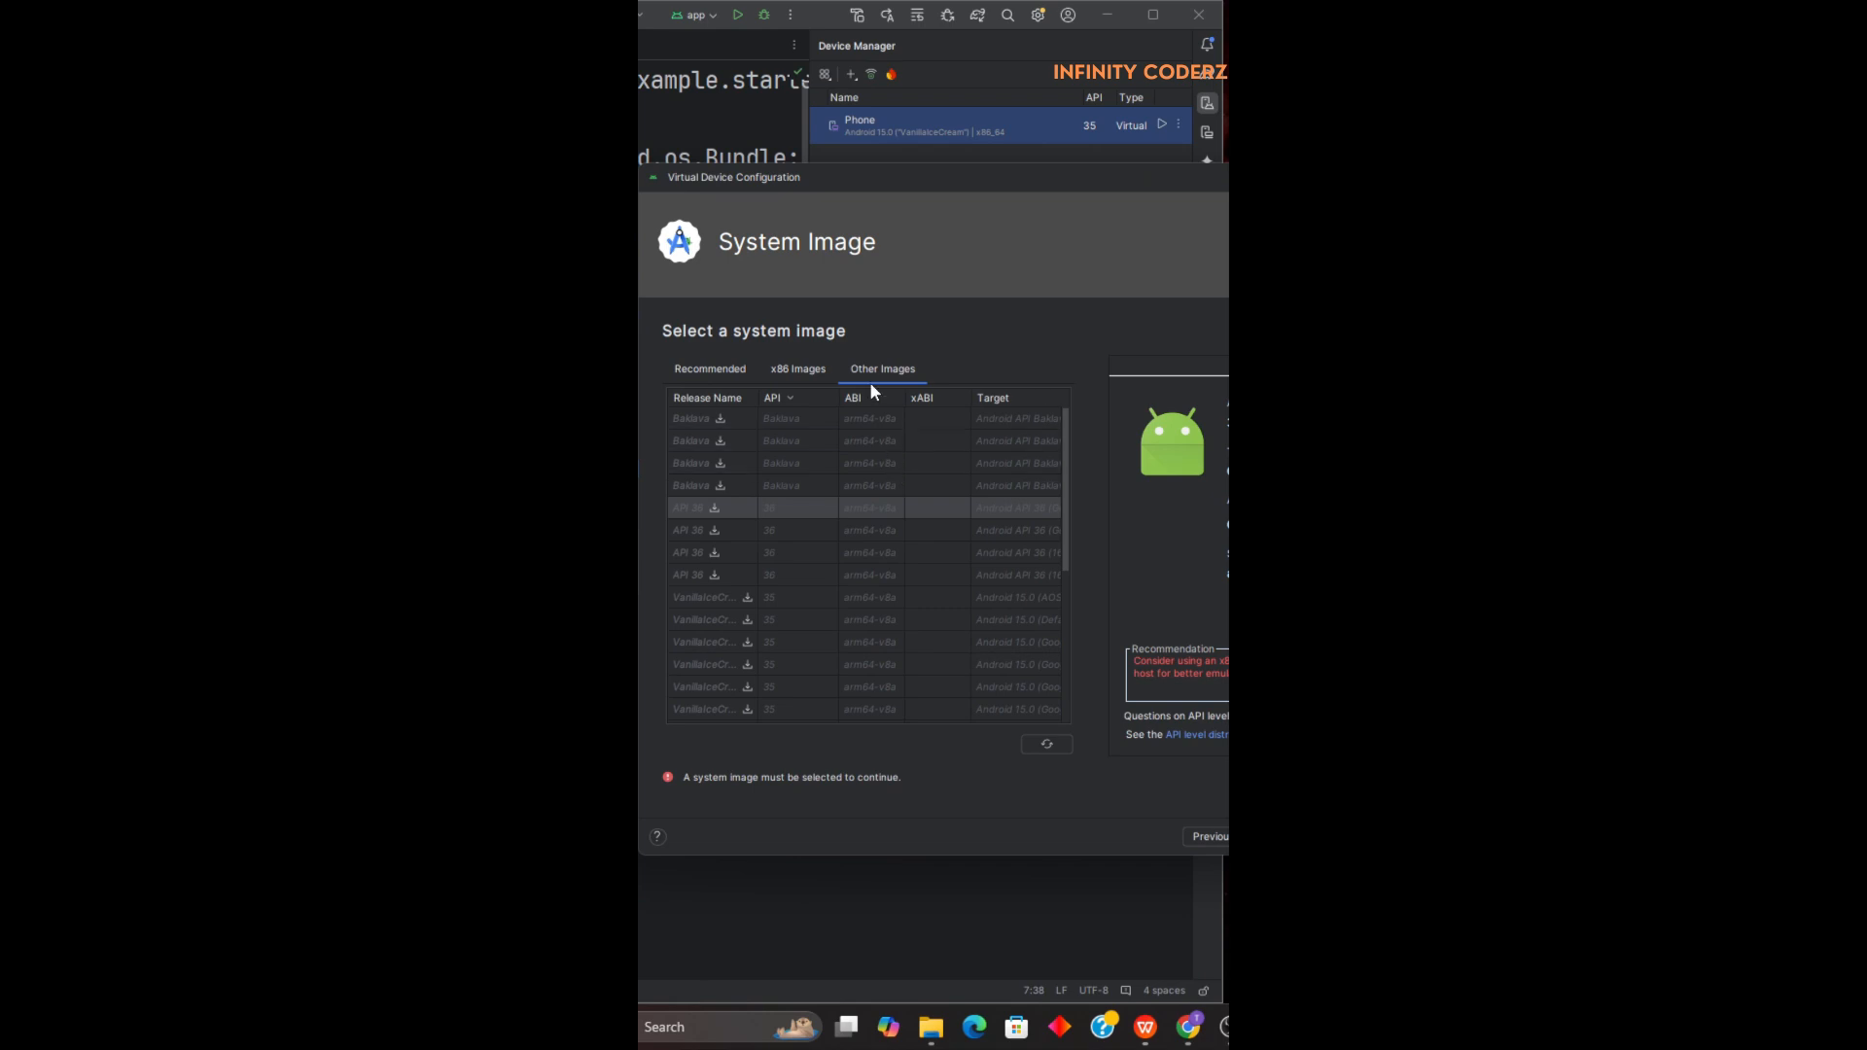
left_click(804, 375)
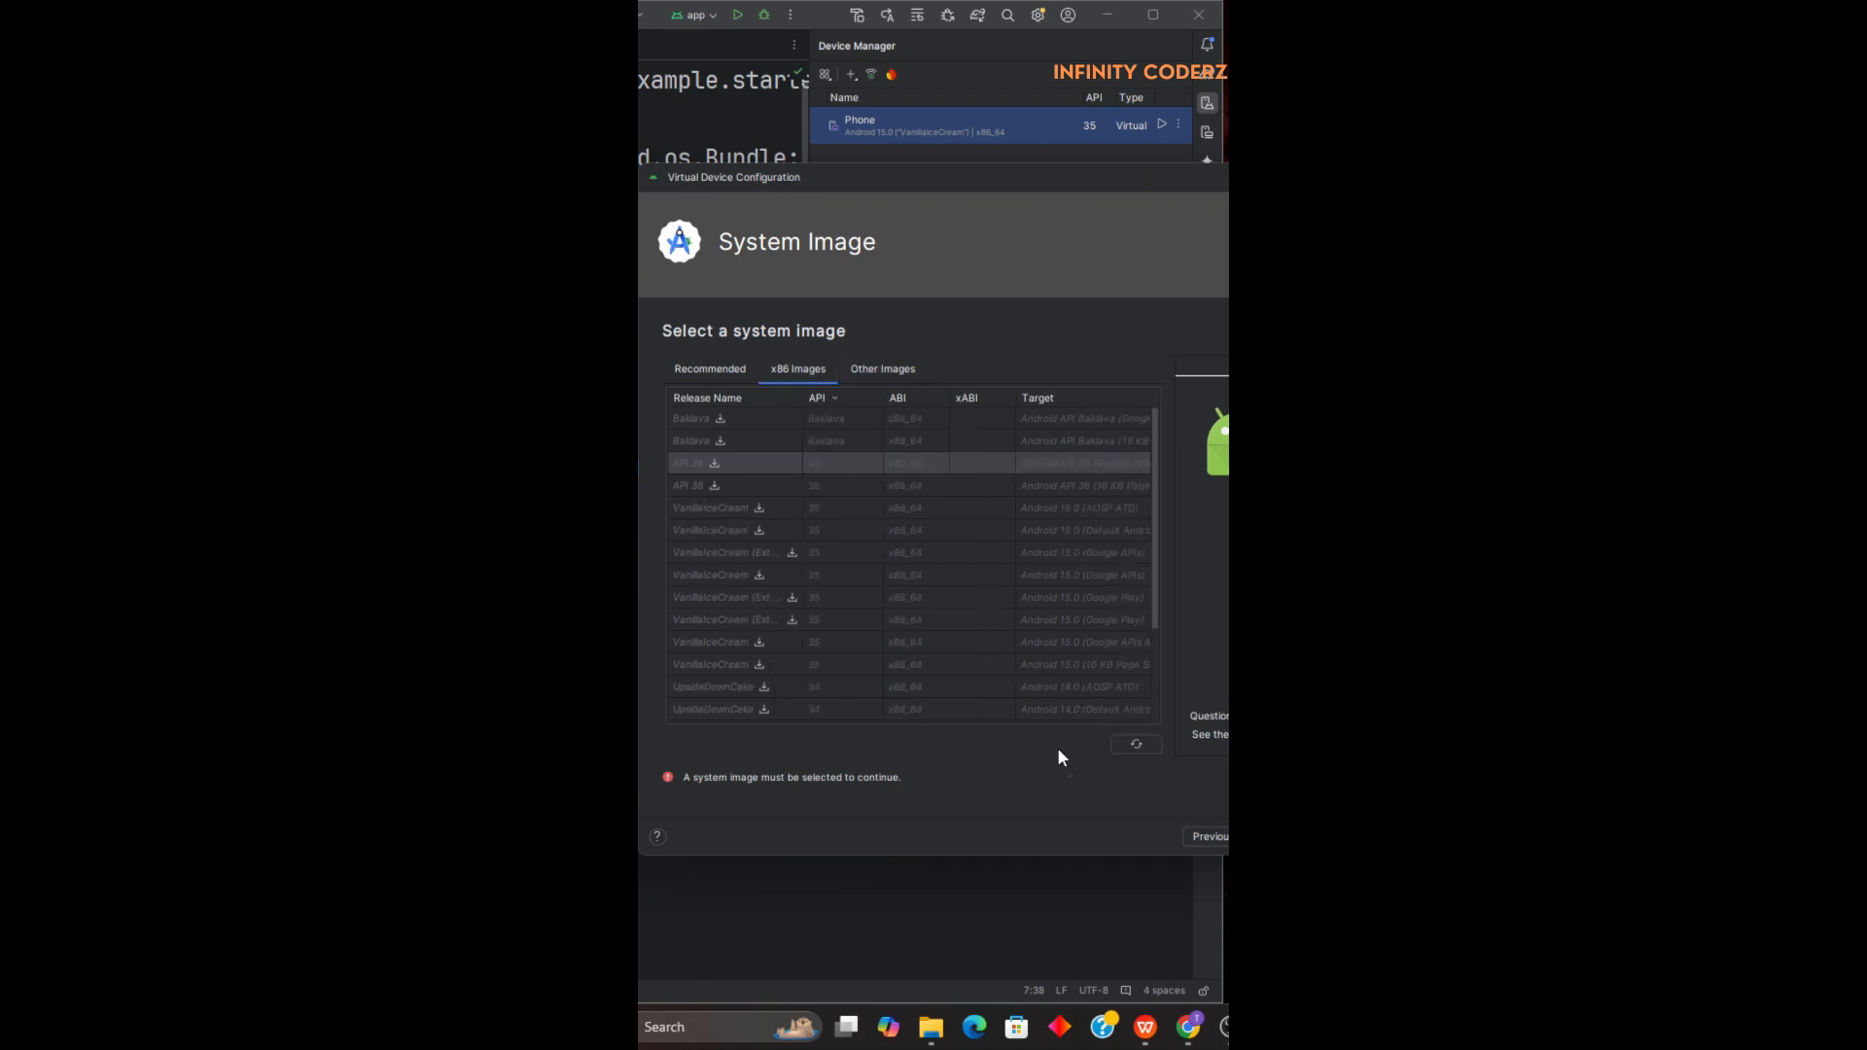
left_click(704, 374)
key("Return")
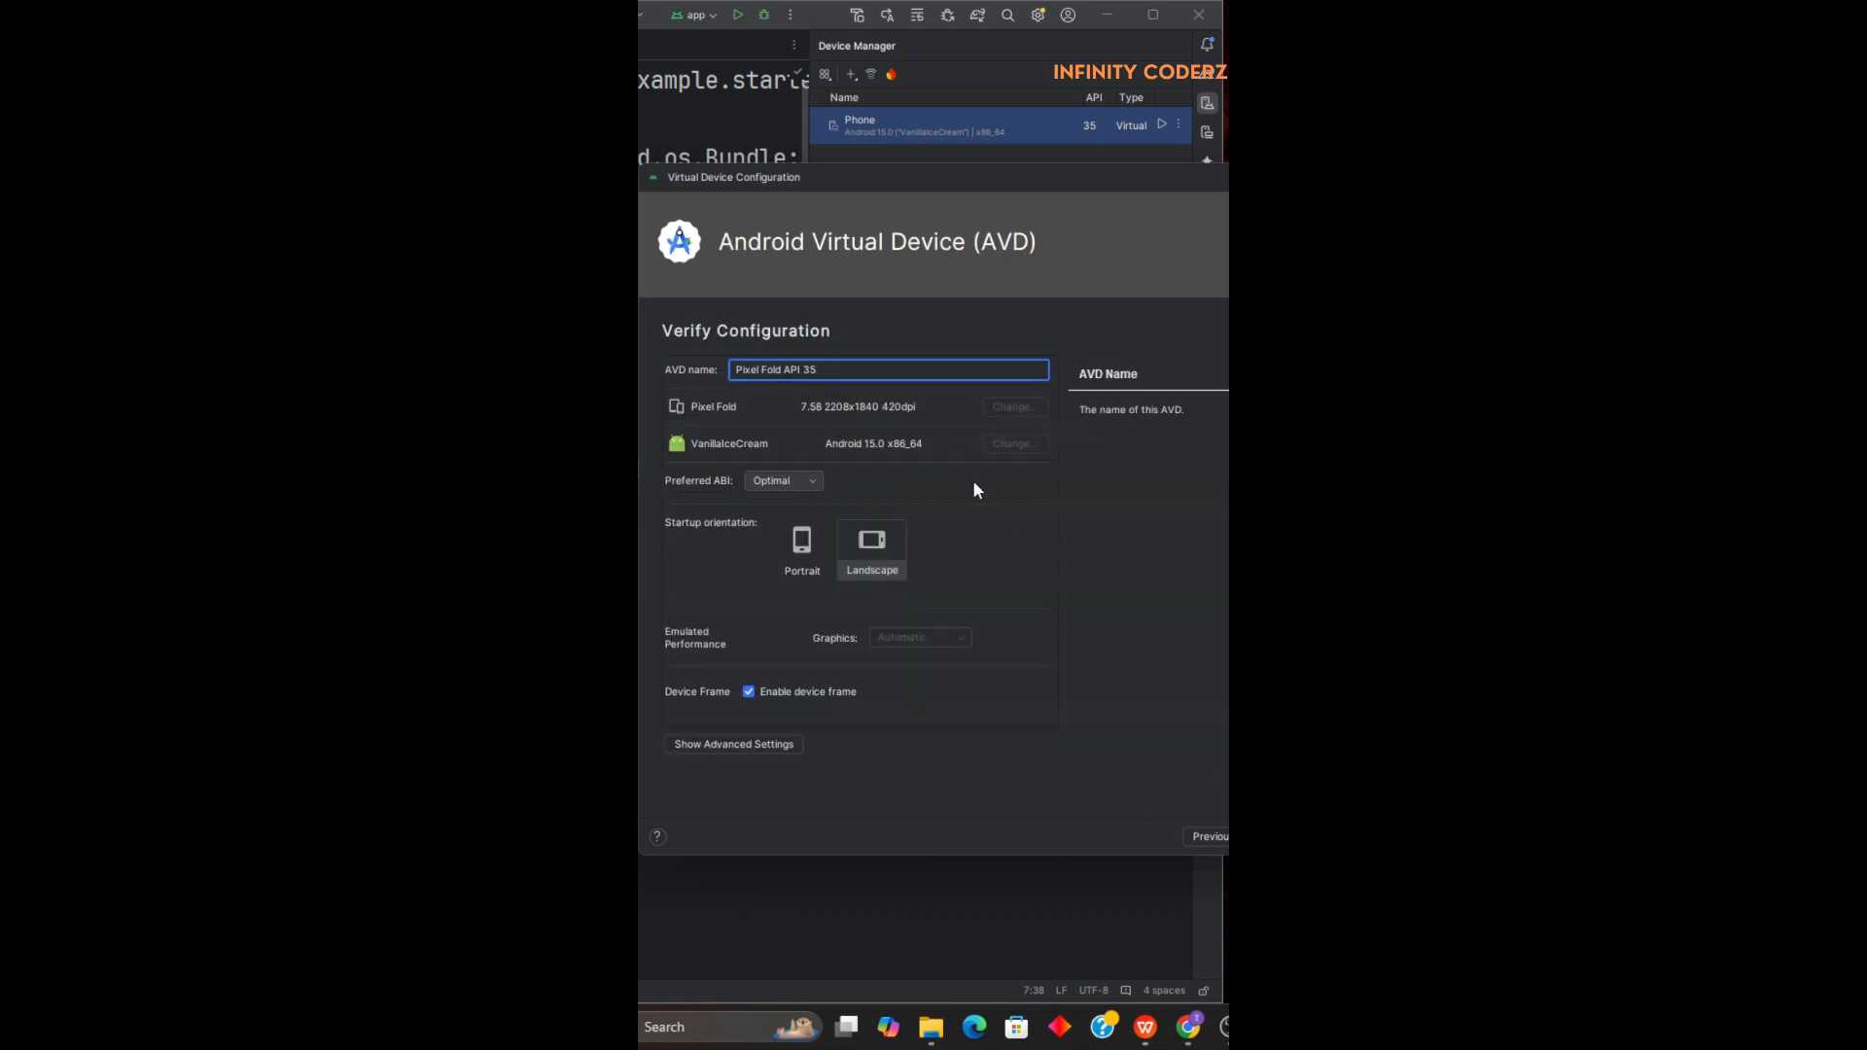
Examine the AVD name and advanced settings, including boot option, memory and internal storage, without creating the device.
left_click_drag(842, 371, 697, 378)
left_click(765, 745)
scroll(873, 616, "down", 5)
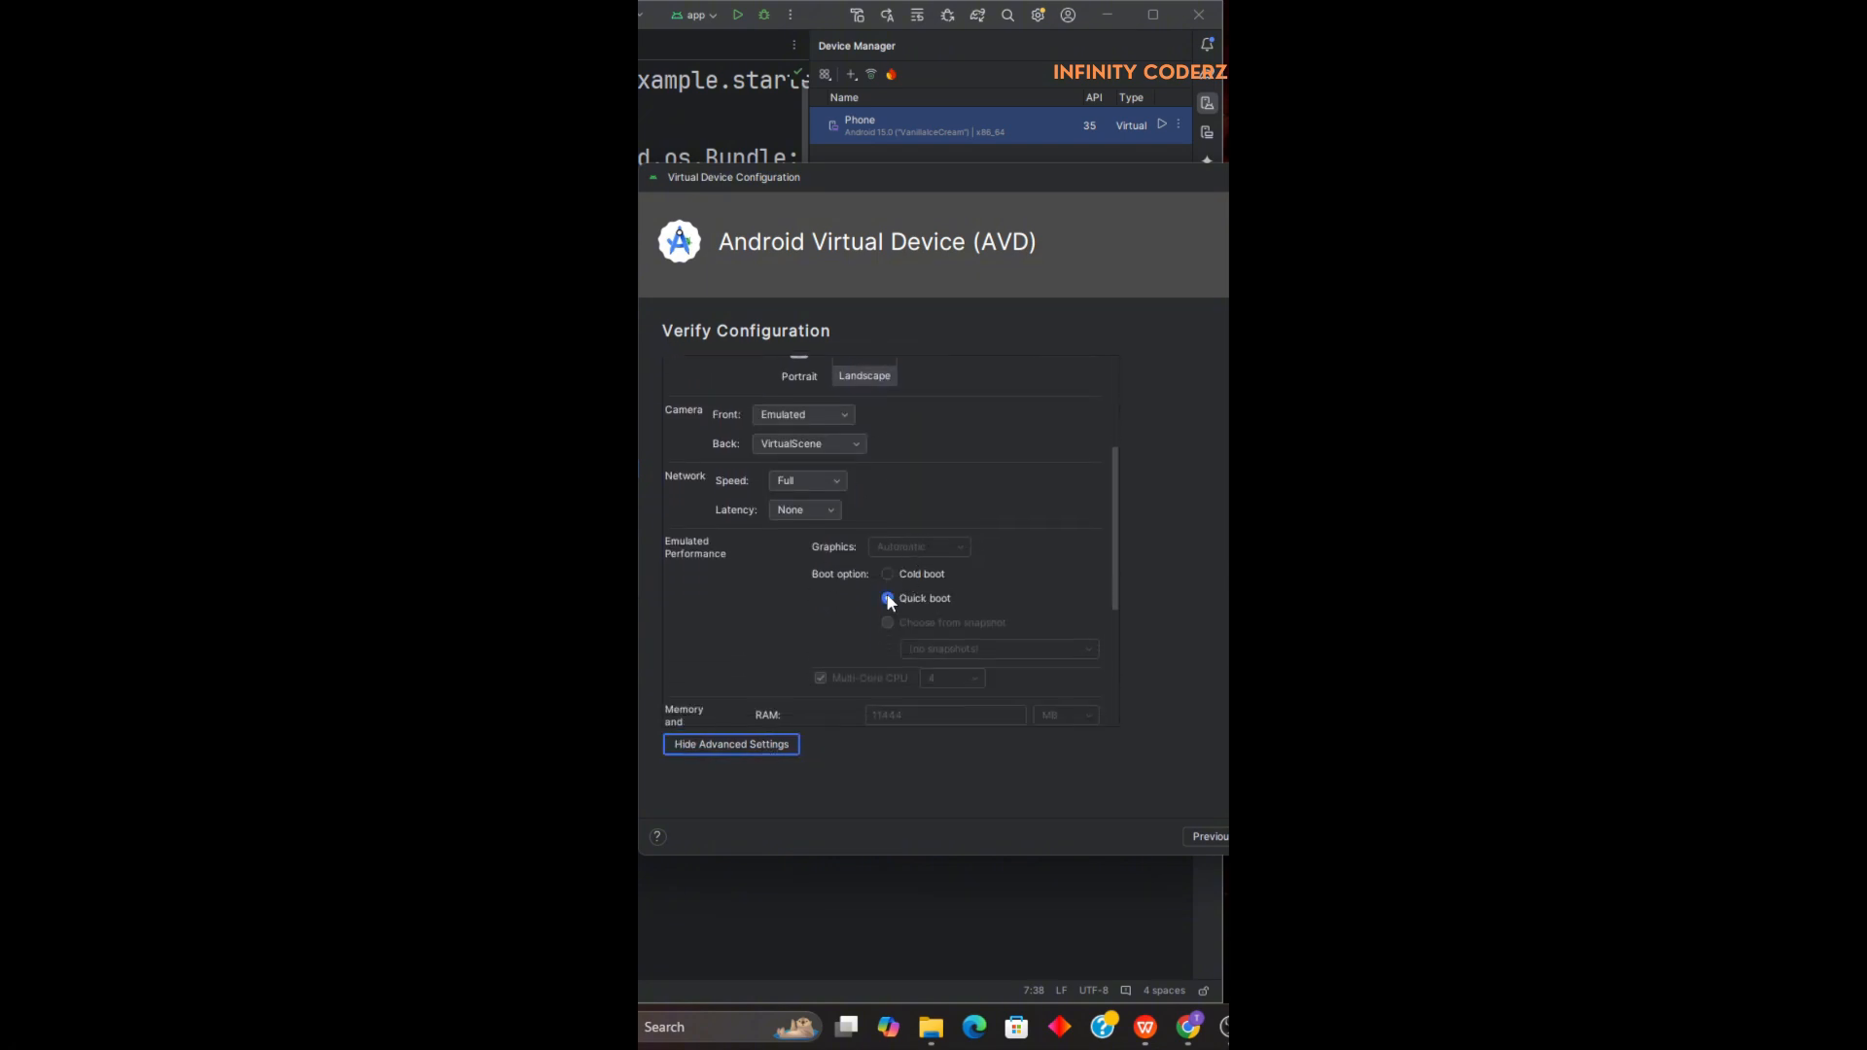
scroll(856, 595, "down", 3)
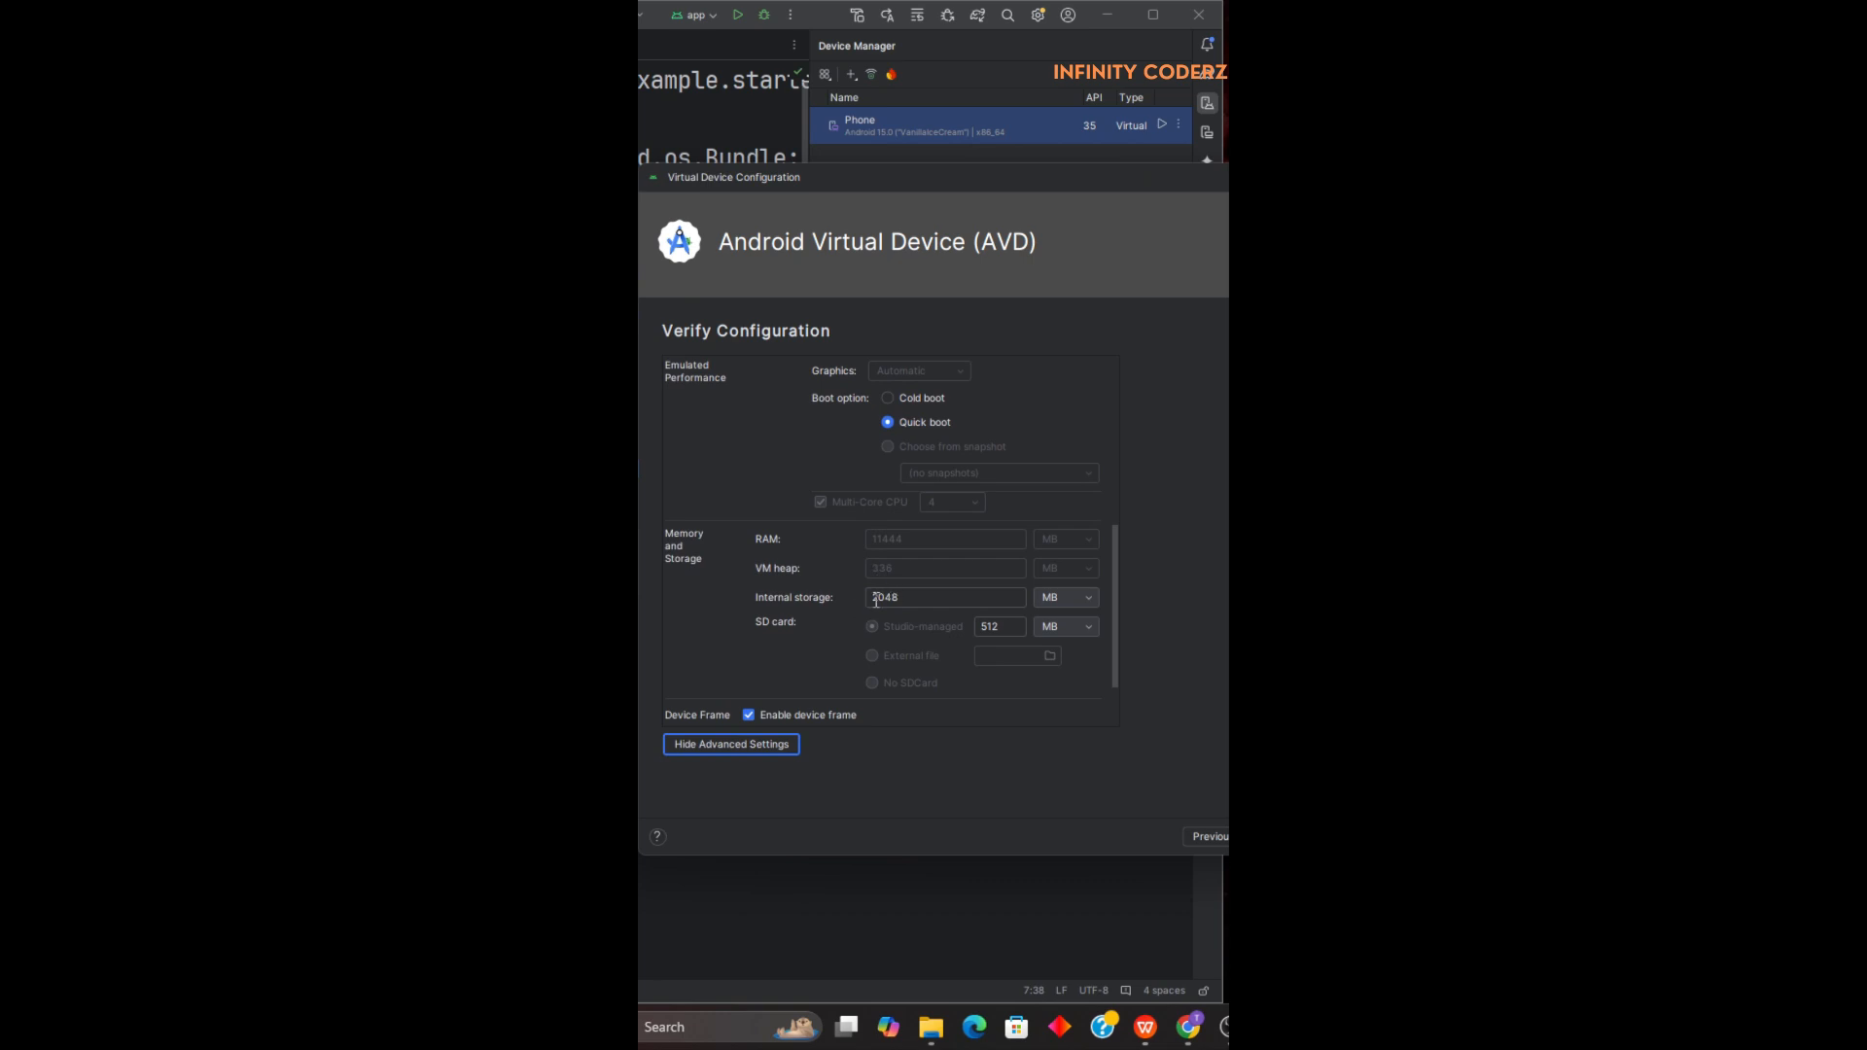
double_click(875, 600)
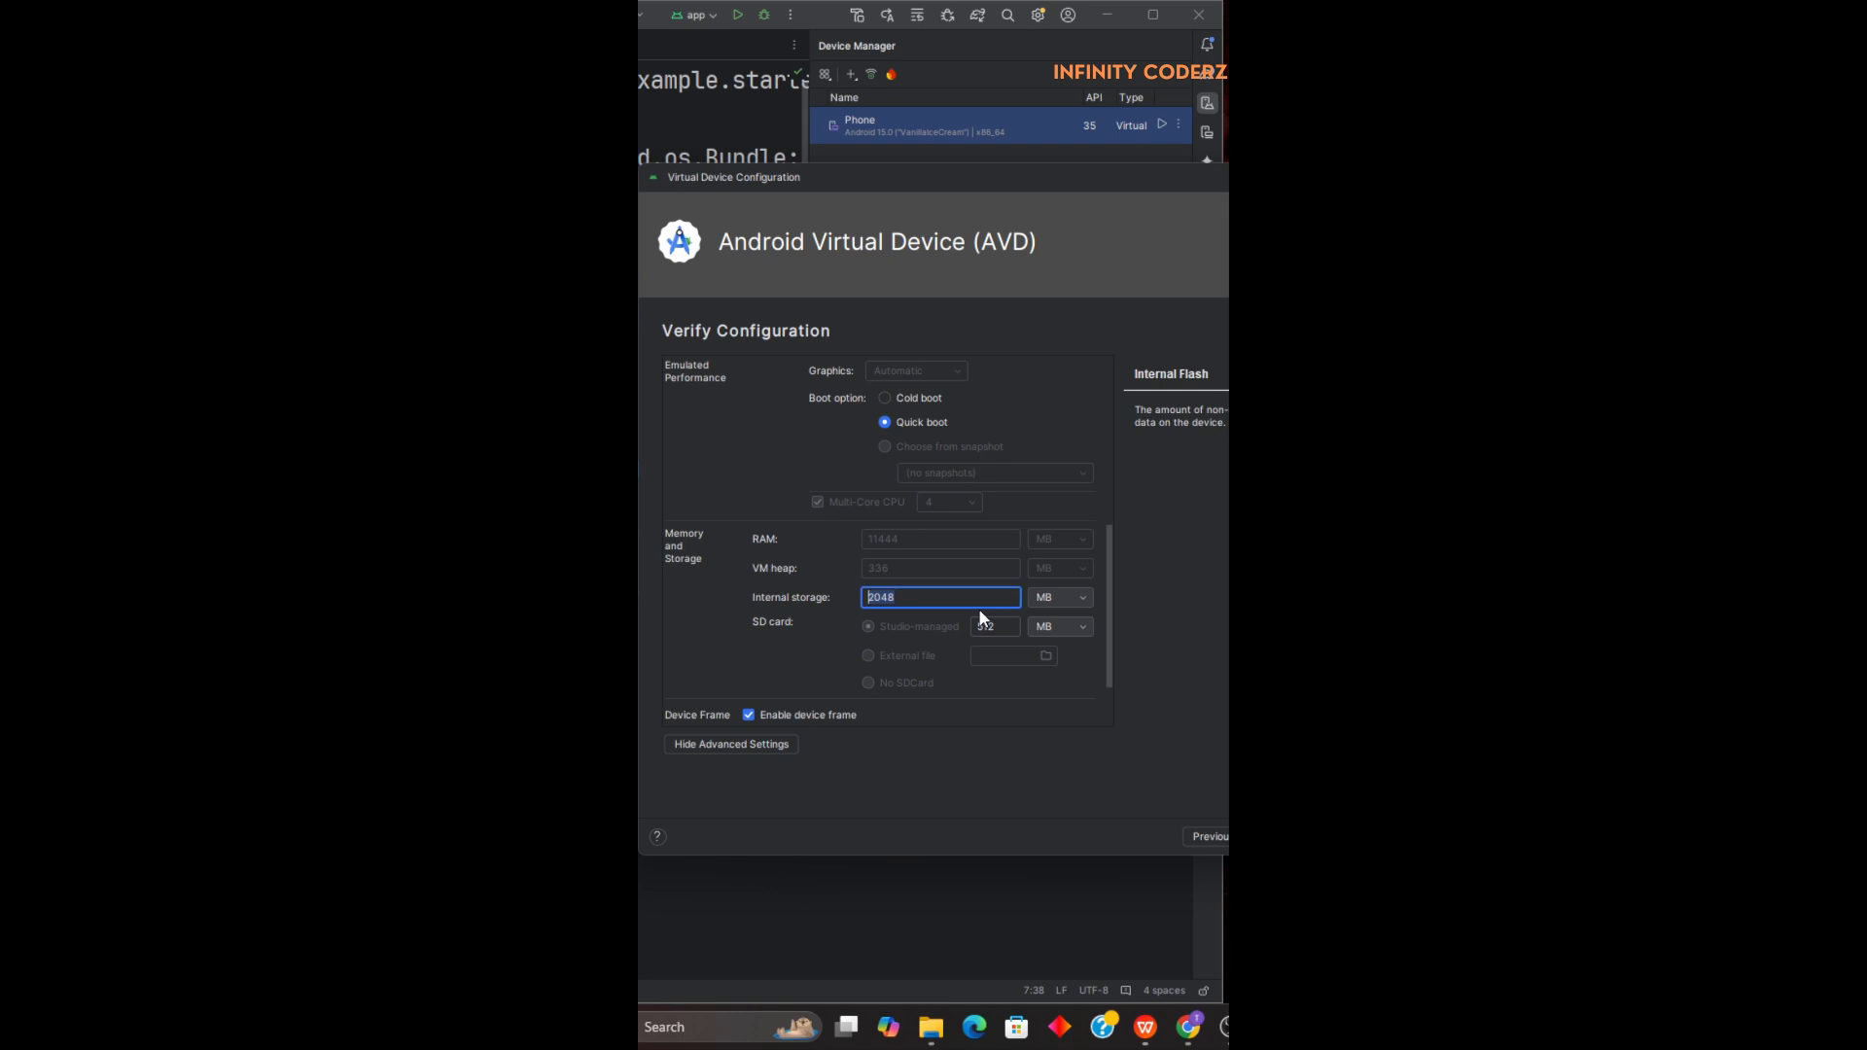
scroll(937, 584, "down", 3)
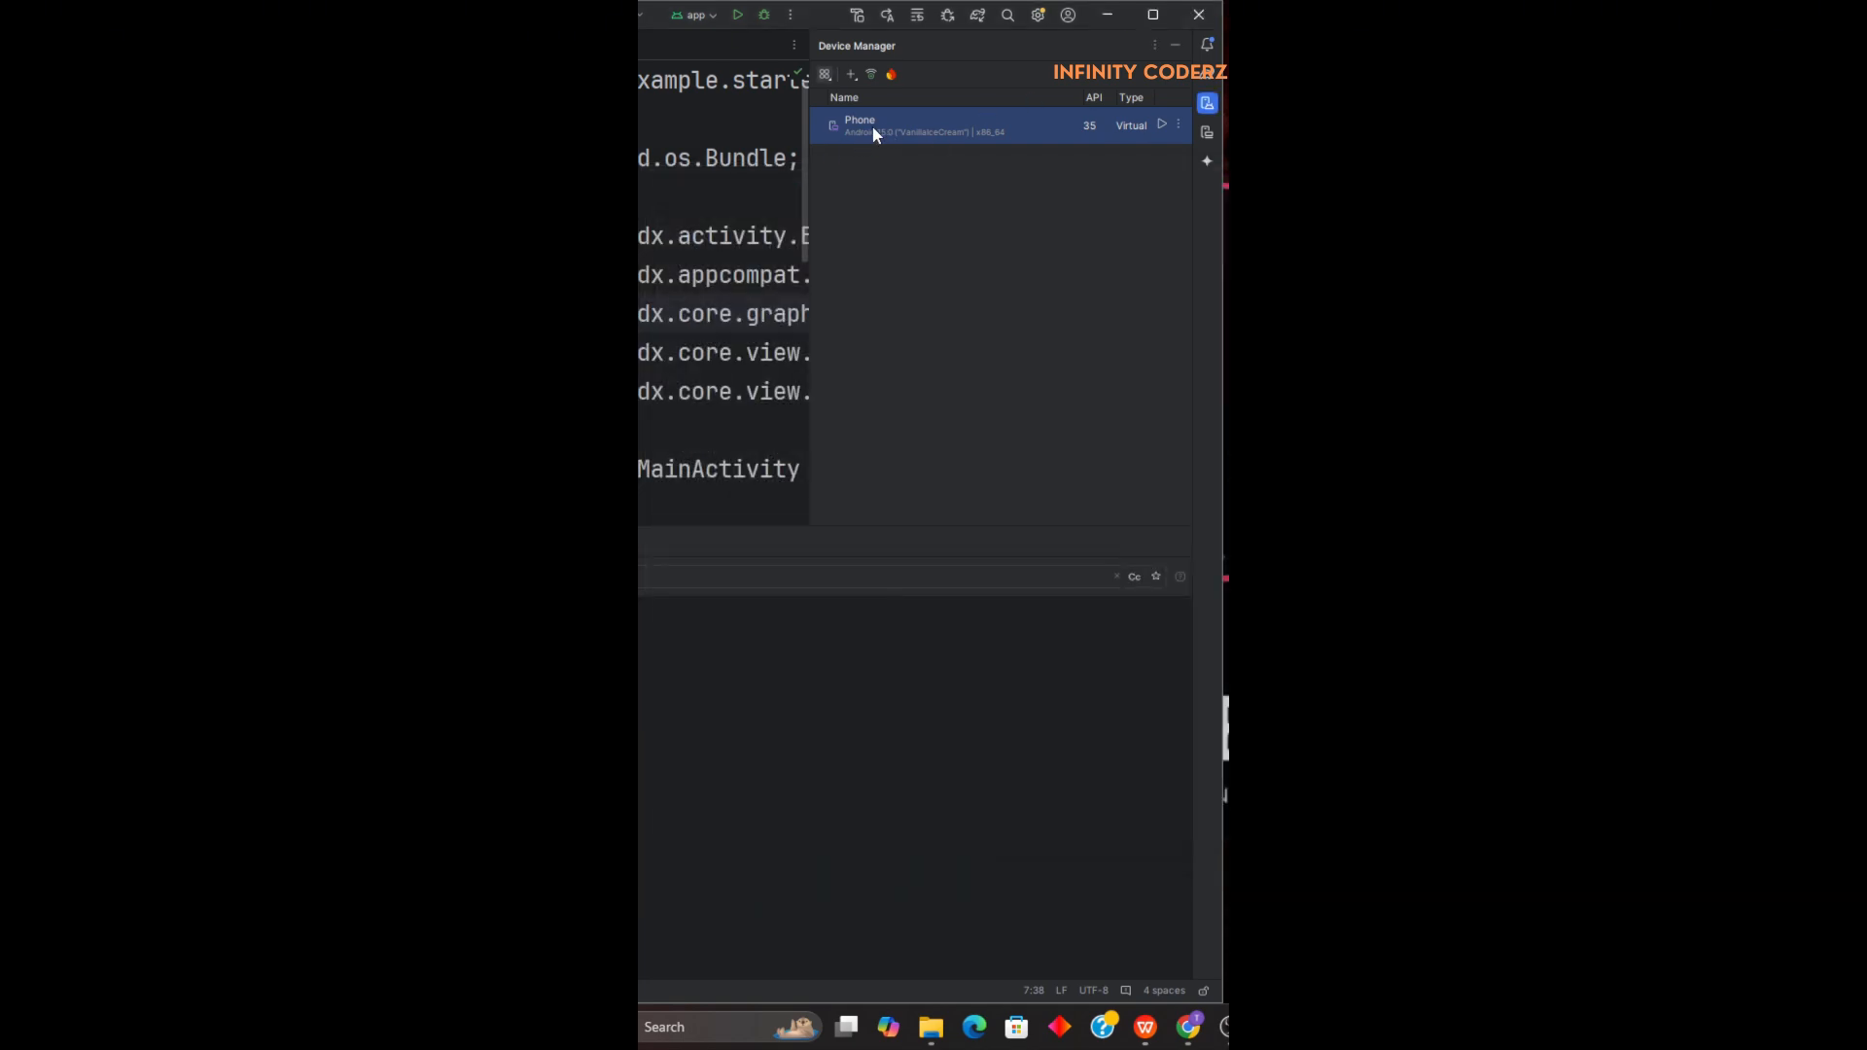
Start the existing Phone virtual device from Device Manager.
left_click(1163, 126)
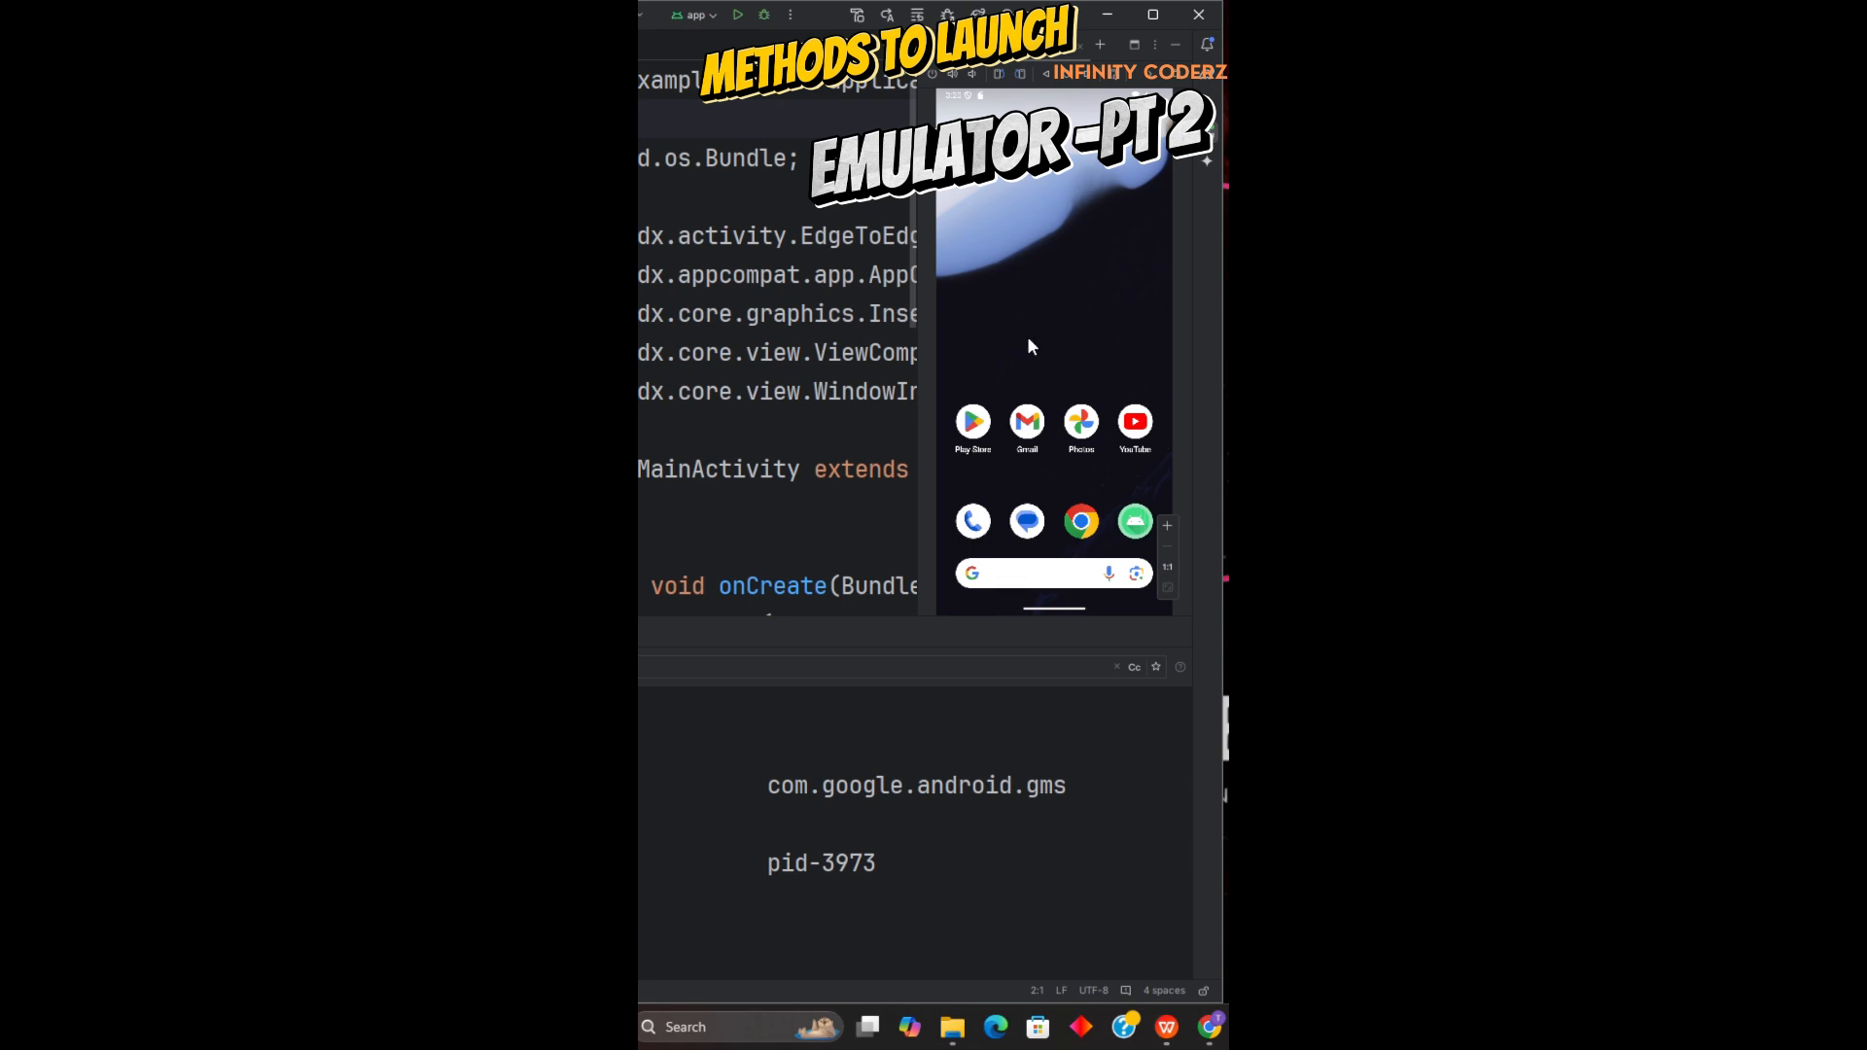
Open Command Prompt and change into the AppData\Local folder of the user profile.
left_click(775, 1033)
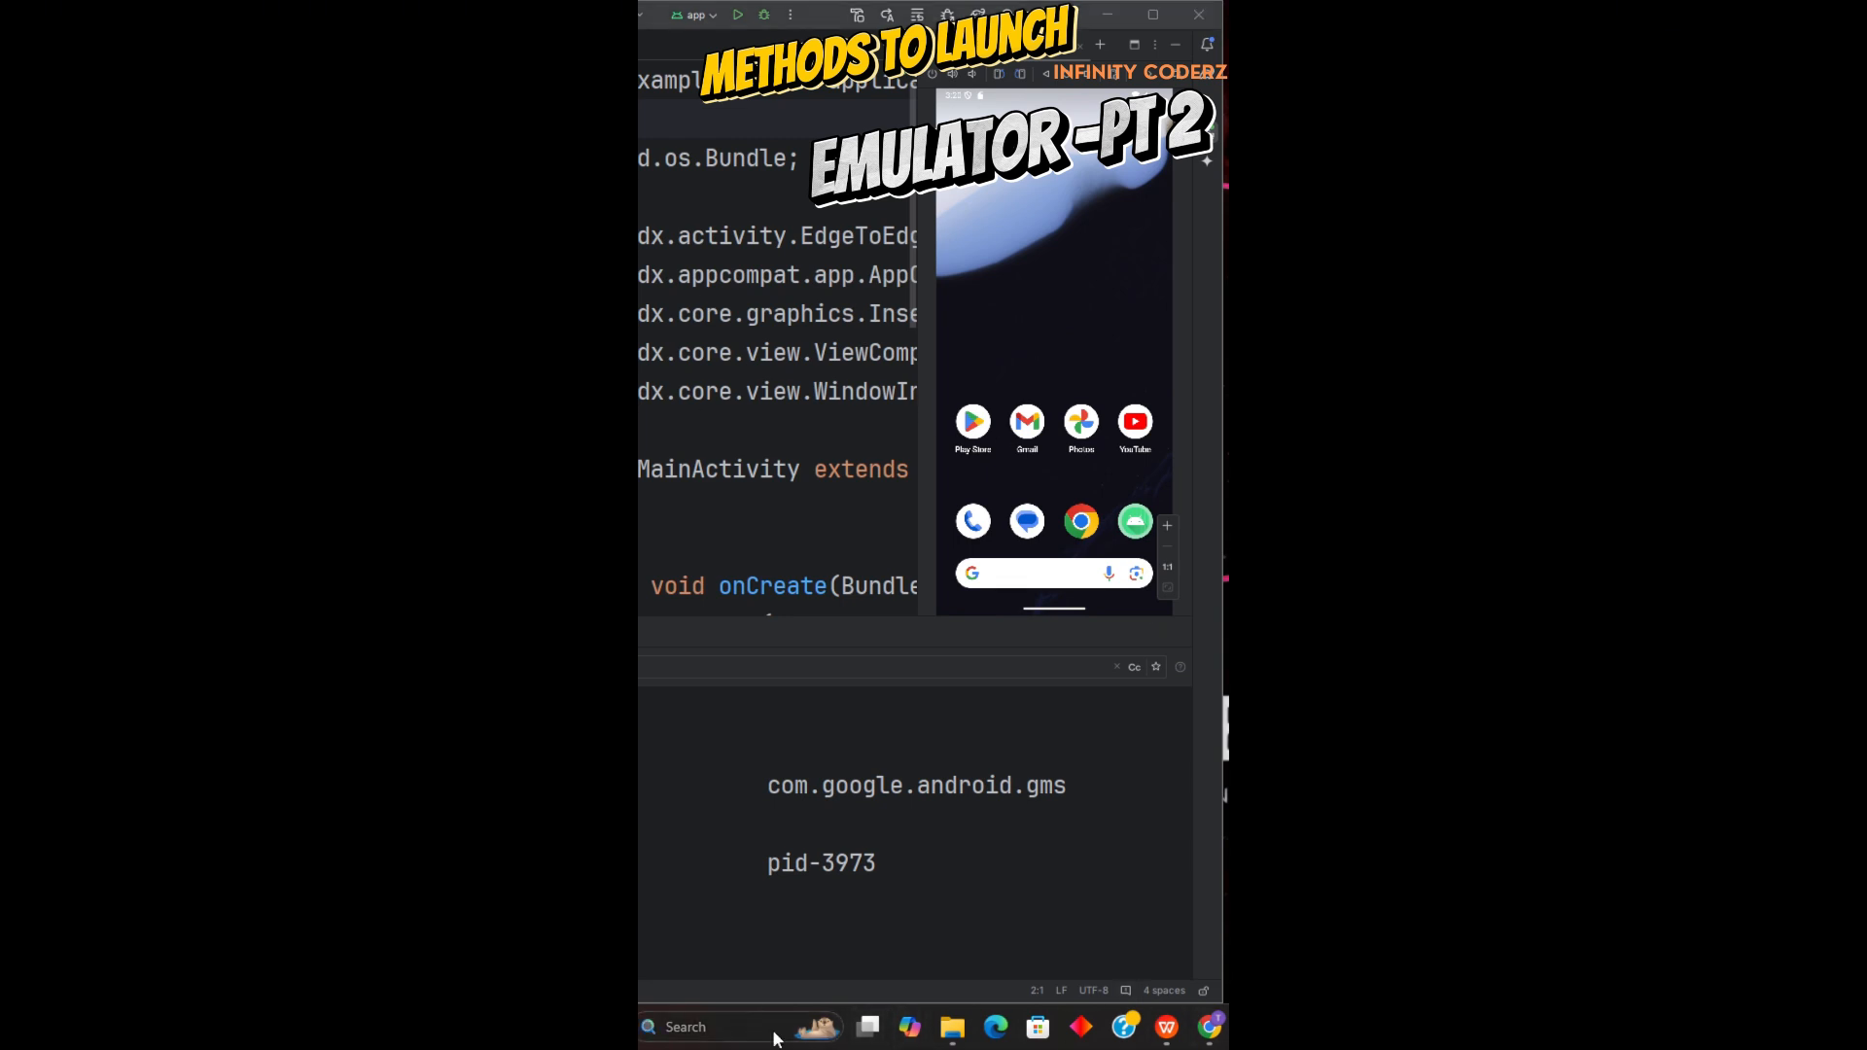
type("cmd")
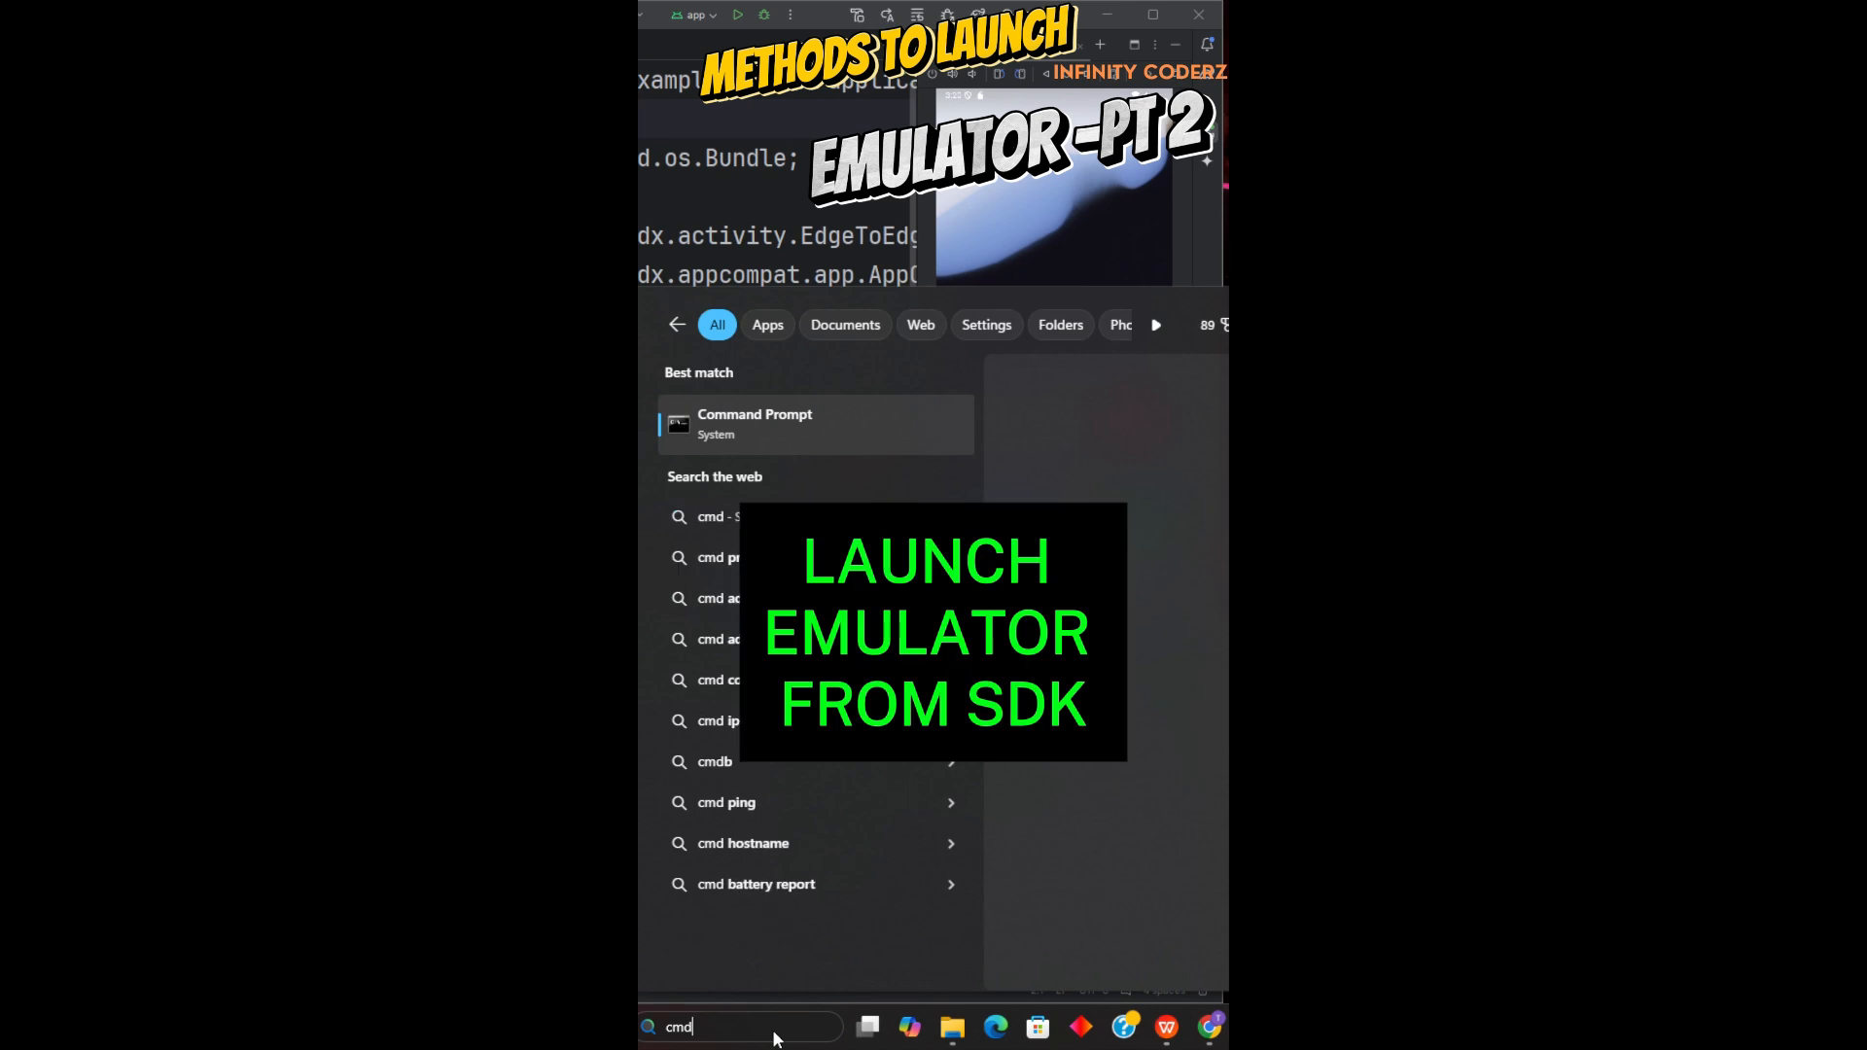
key("Return")
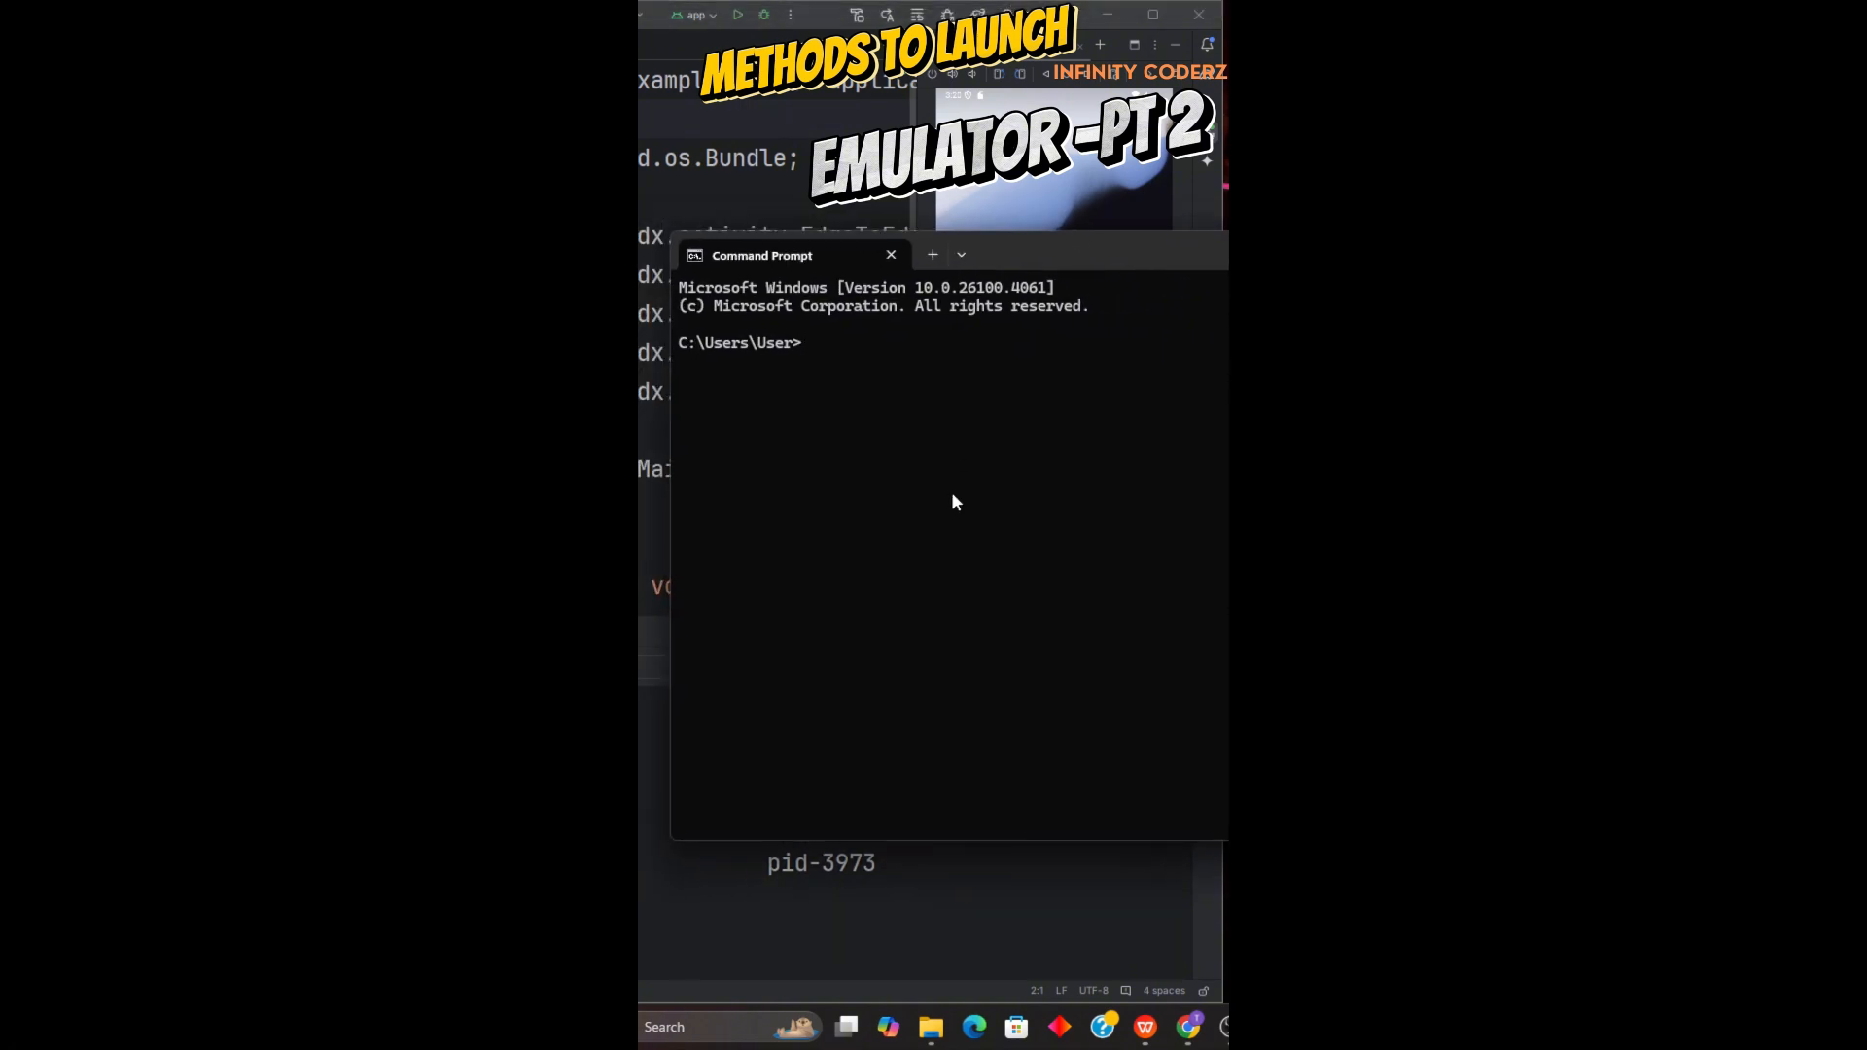
type("cd A")
key("Tab")
key("Return")
type("cd L")
key("Tab")
key("Return")
Change directory from AppData\Local through Android and Sdk into the emulator folder.
type("c")
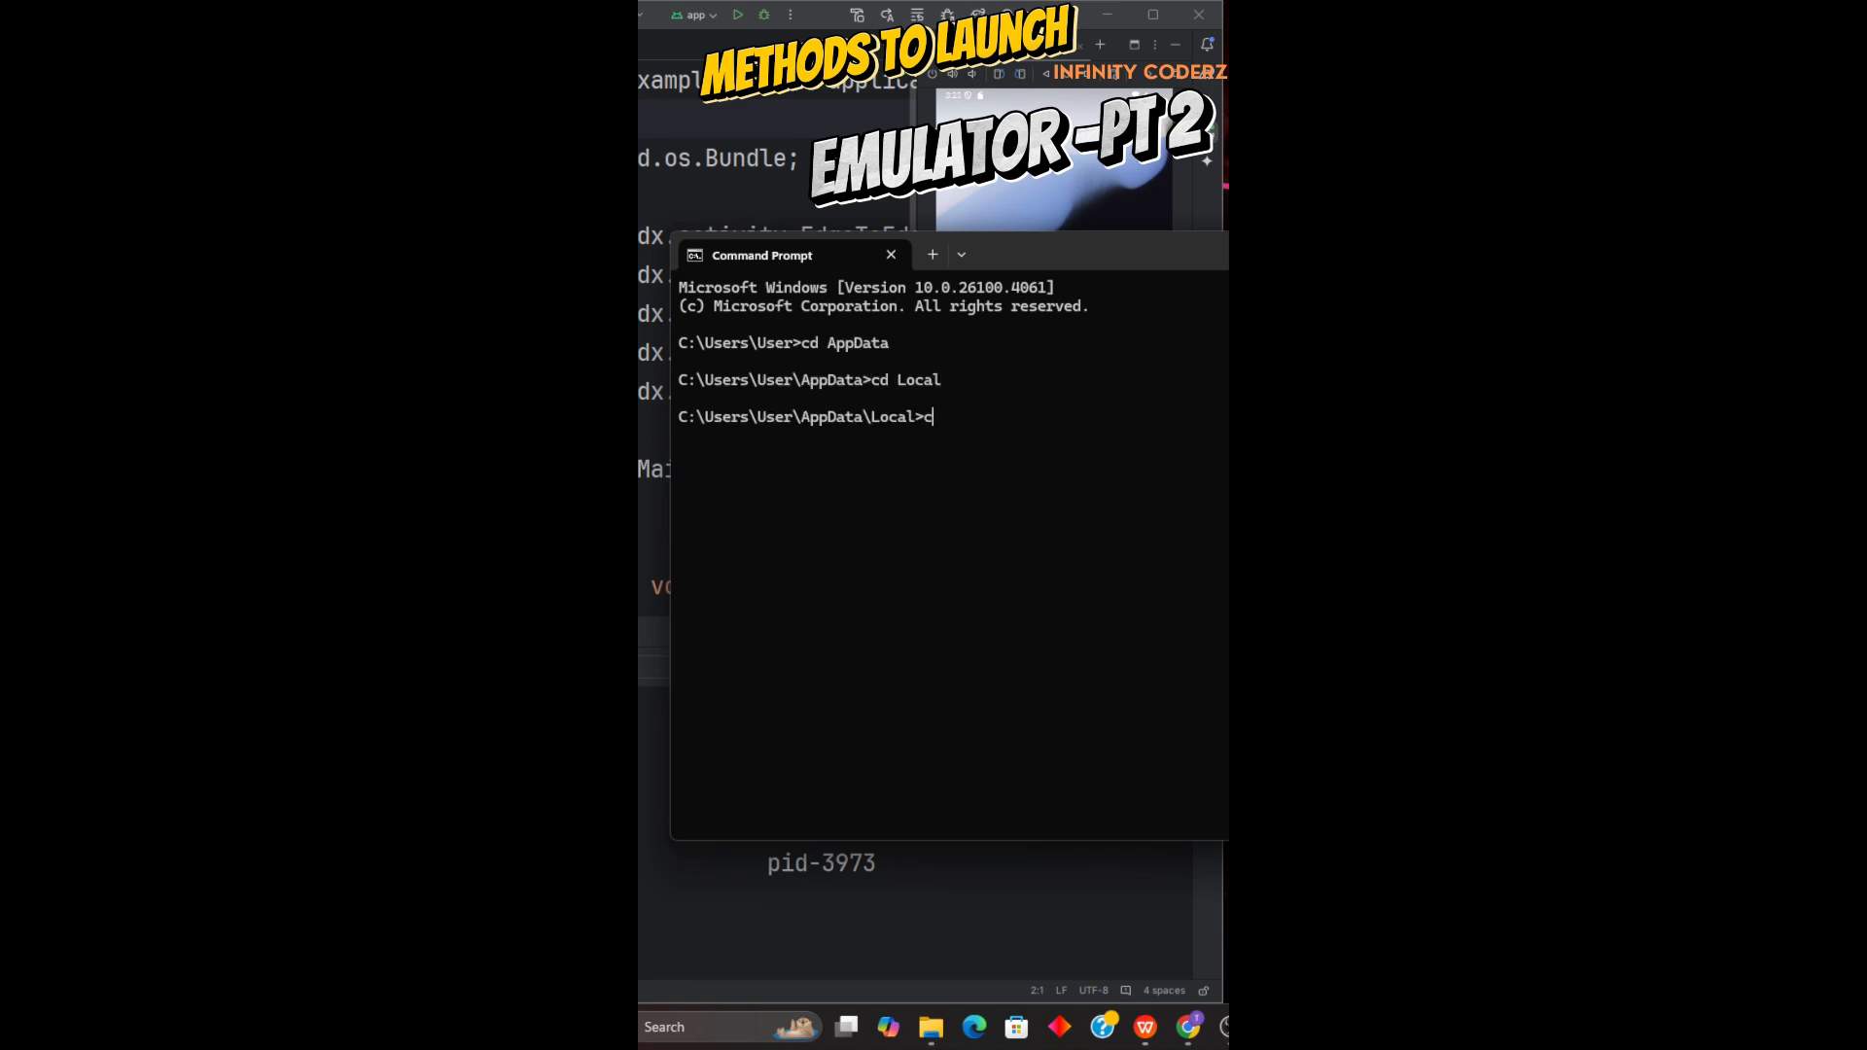
type("d An")
key("Tab")
key("Return")
type("cd S")
key("Tab")
key("Return")
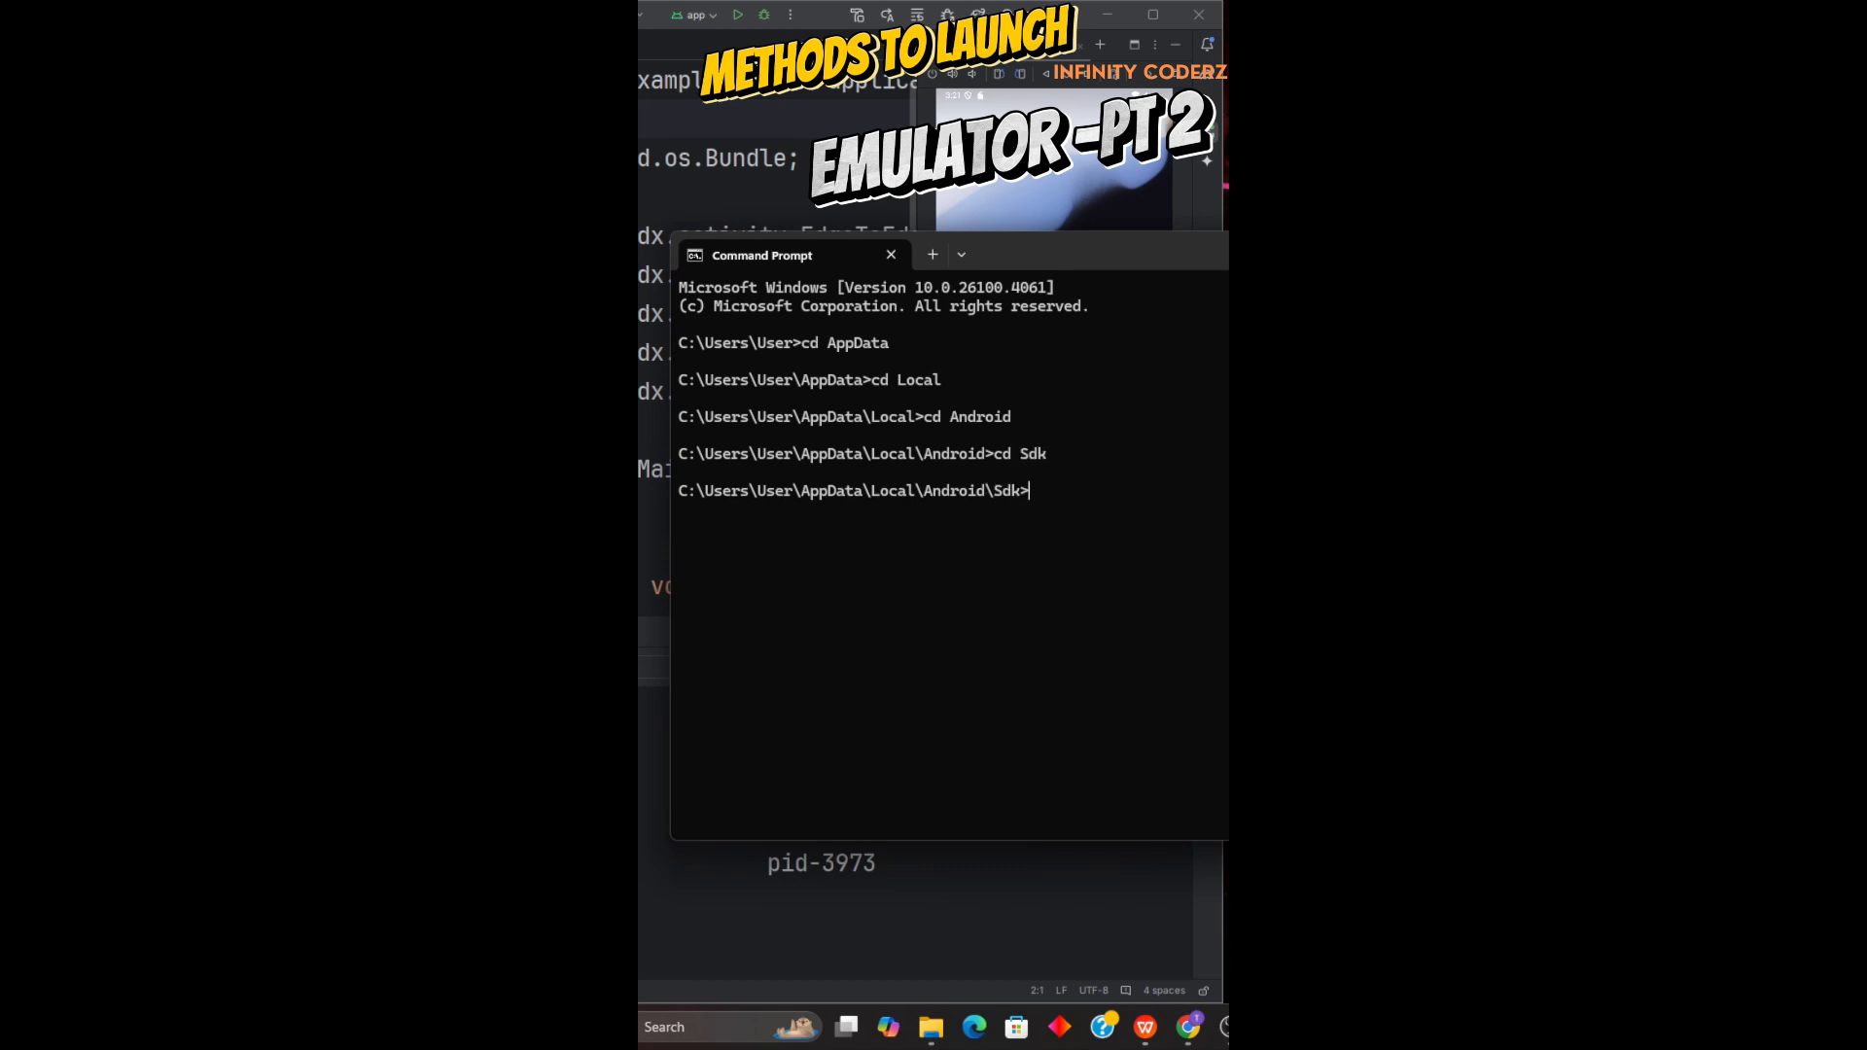
type("cd em")
key("Tab")
key("Return")
Enter emulator.exe at the prompt without running it, and close the running Phone emulator in Android Studio, returning to Device Manager.
type("em")
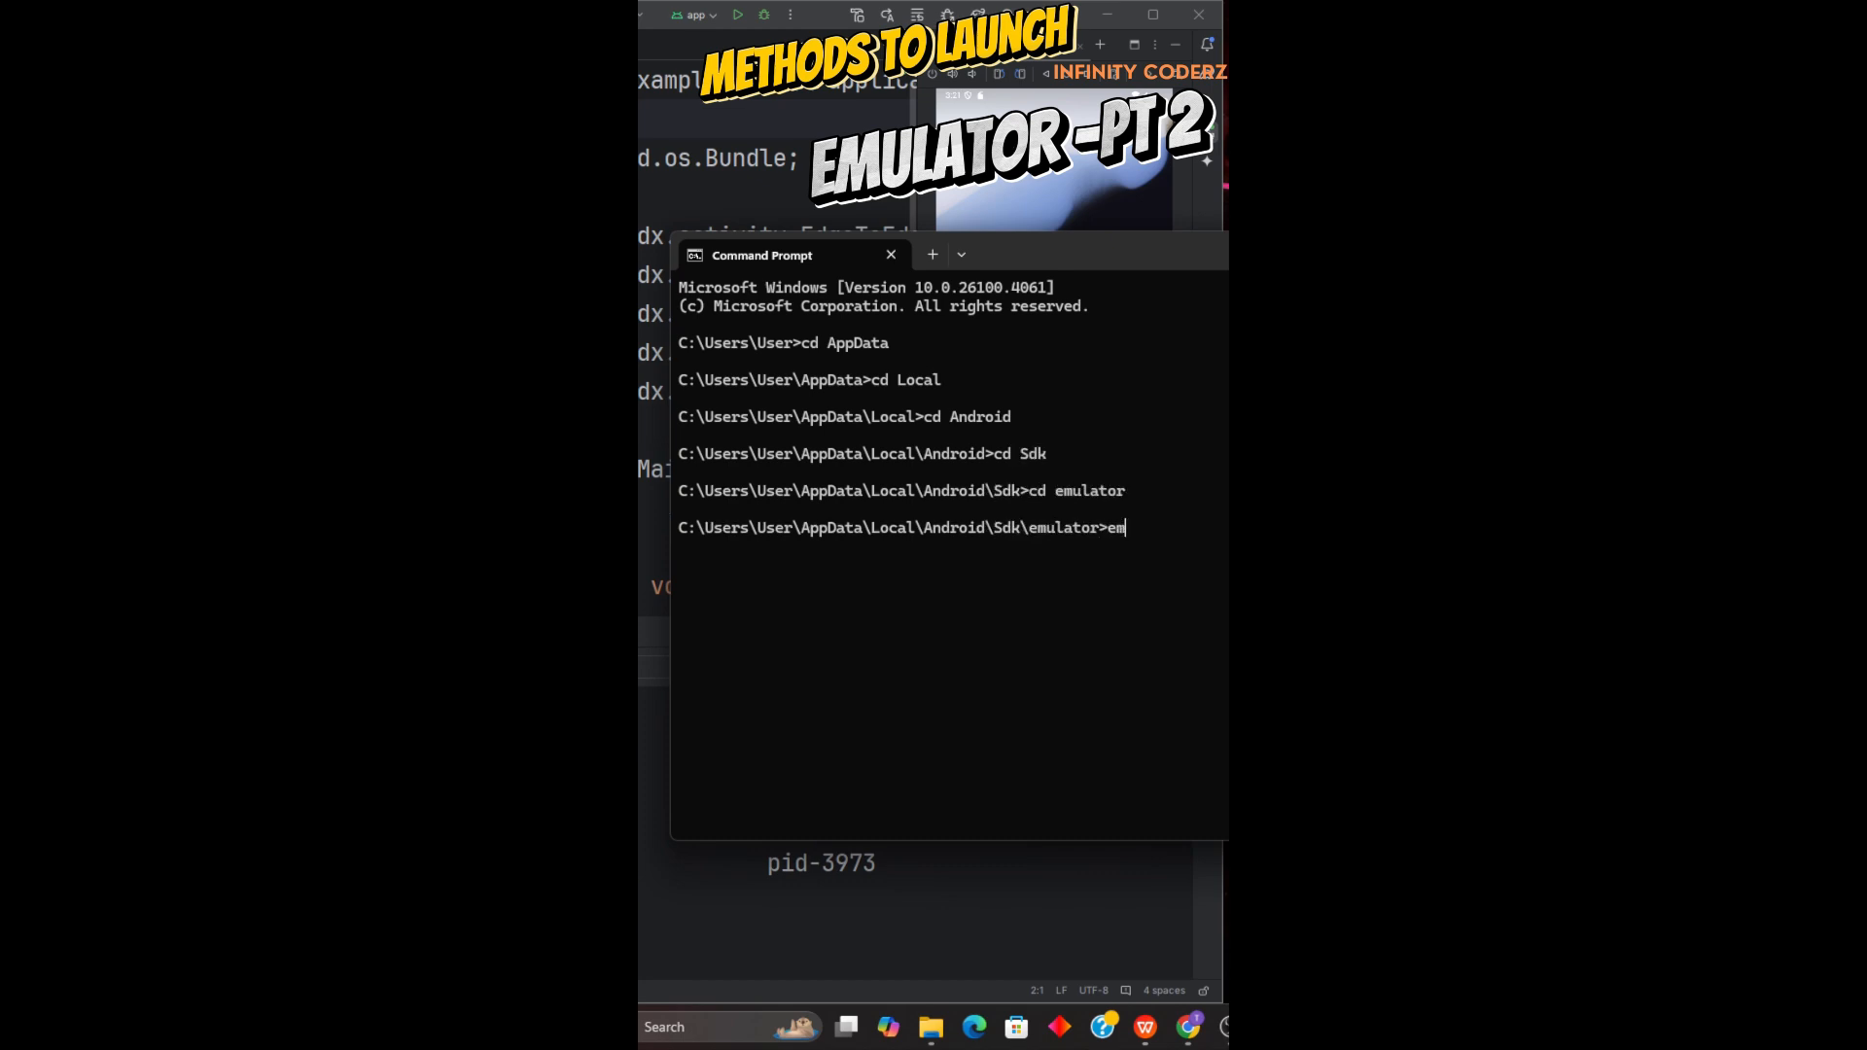
key("Tab")
left_click_drag(1144, 249, 994, 441)
left_click(1072, 223)
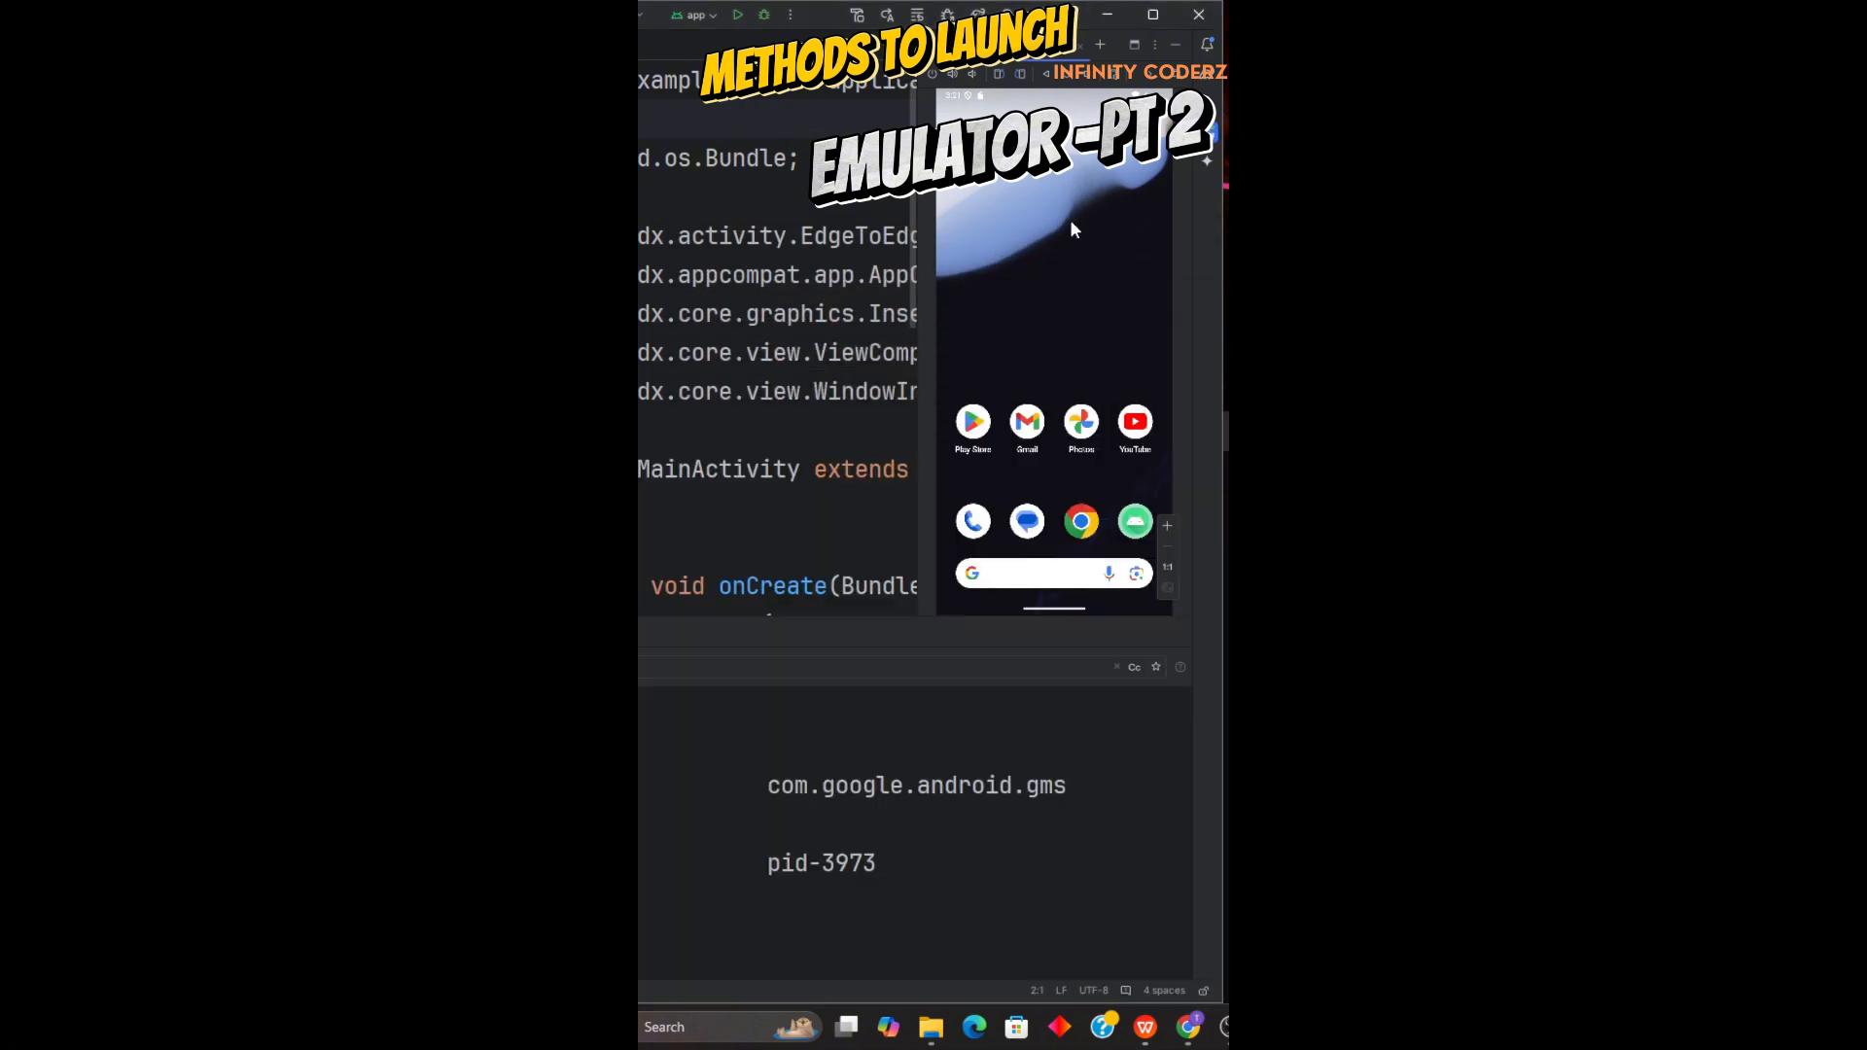
left_click(1080, 46)
left_click(1209, 103)
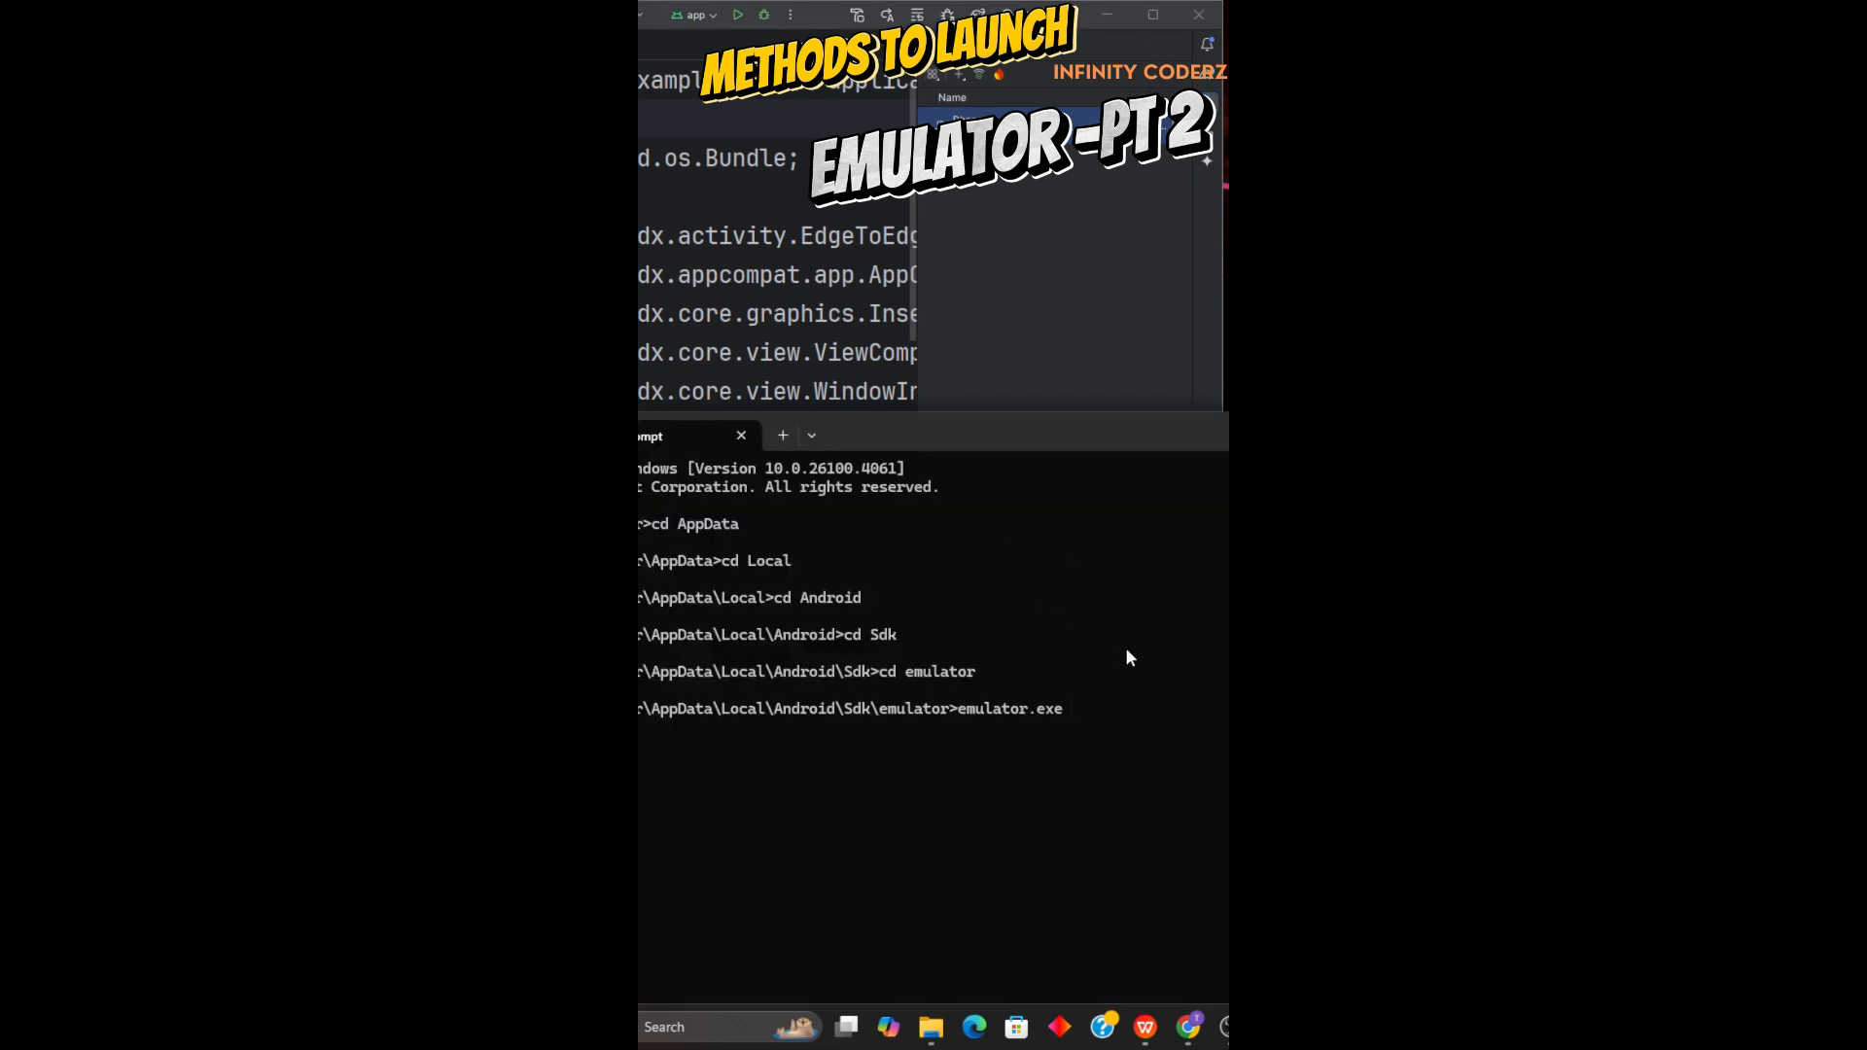
Complete the pending command as emulator.exe Phone and try to launch the virtual device with it.
type("Phone")
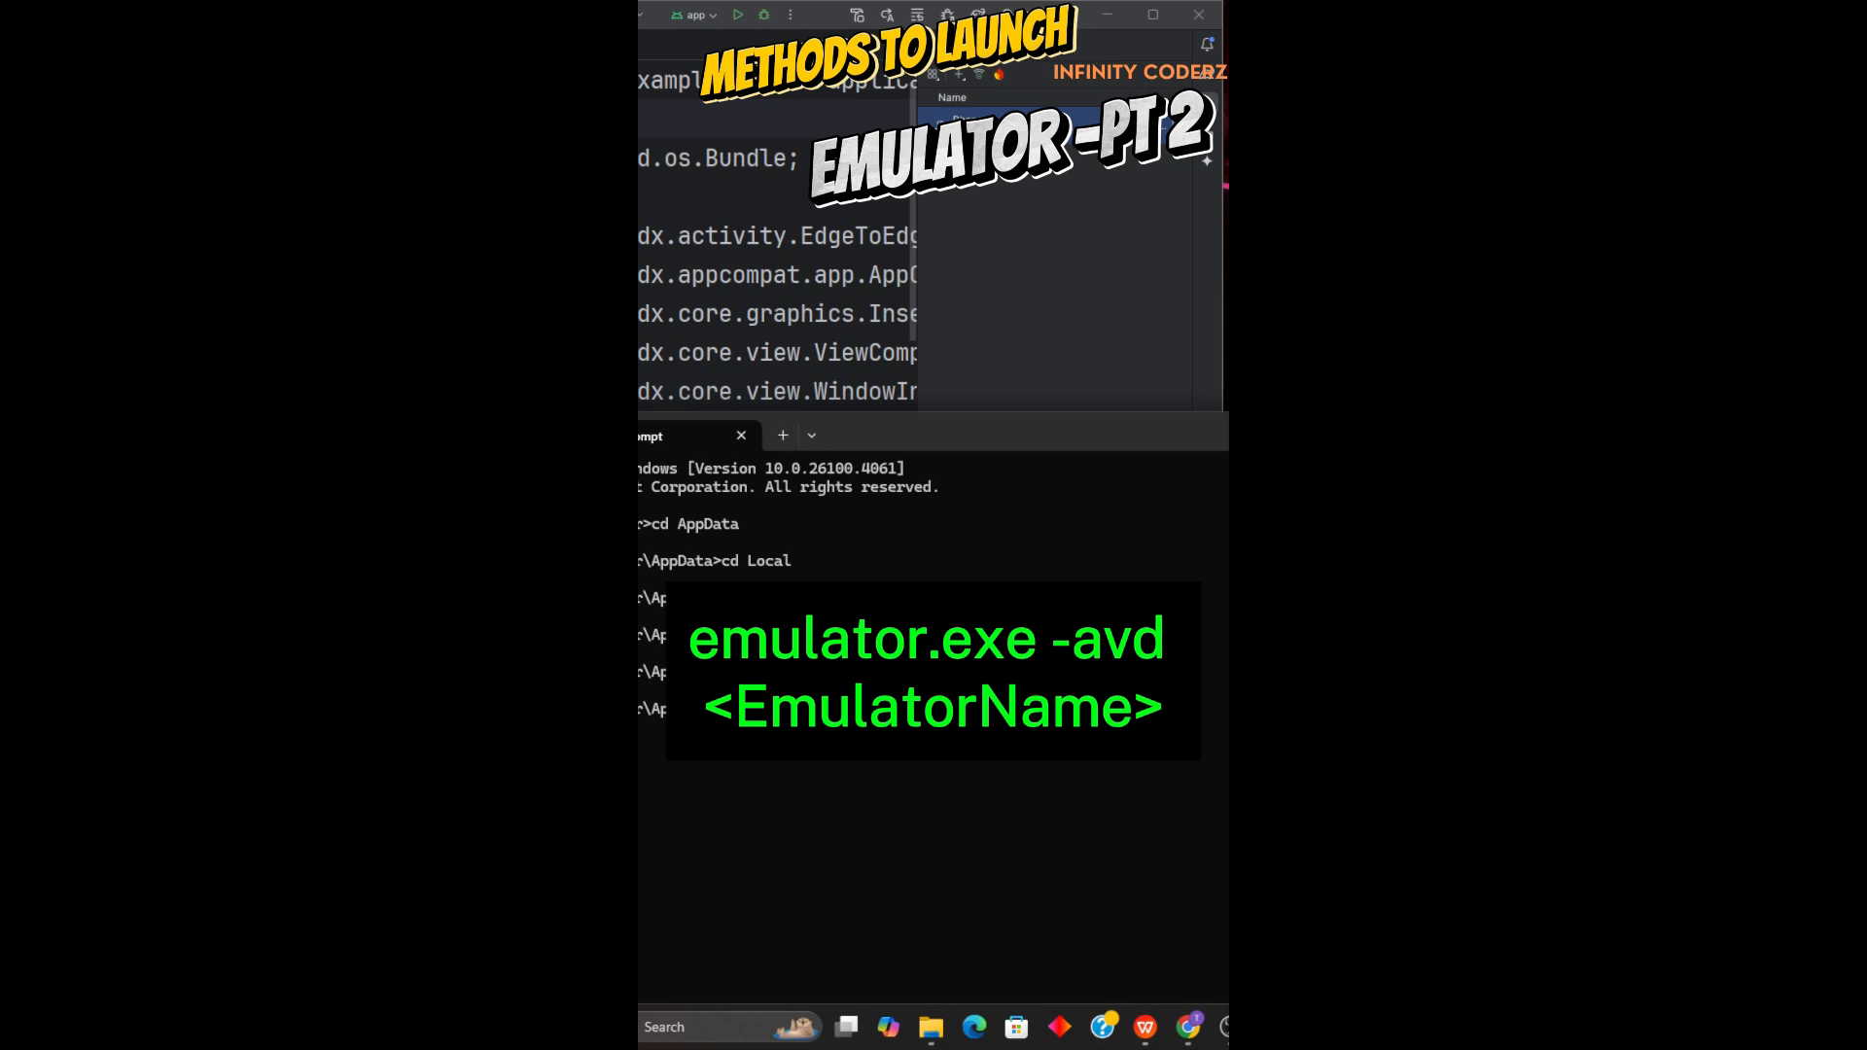
left_click_drag(997, 449, 950, 257)
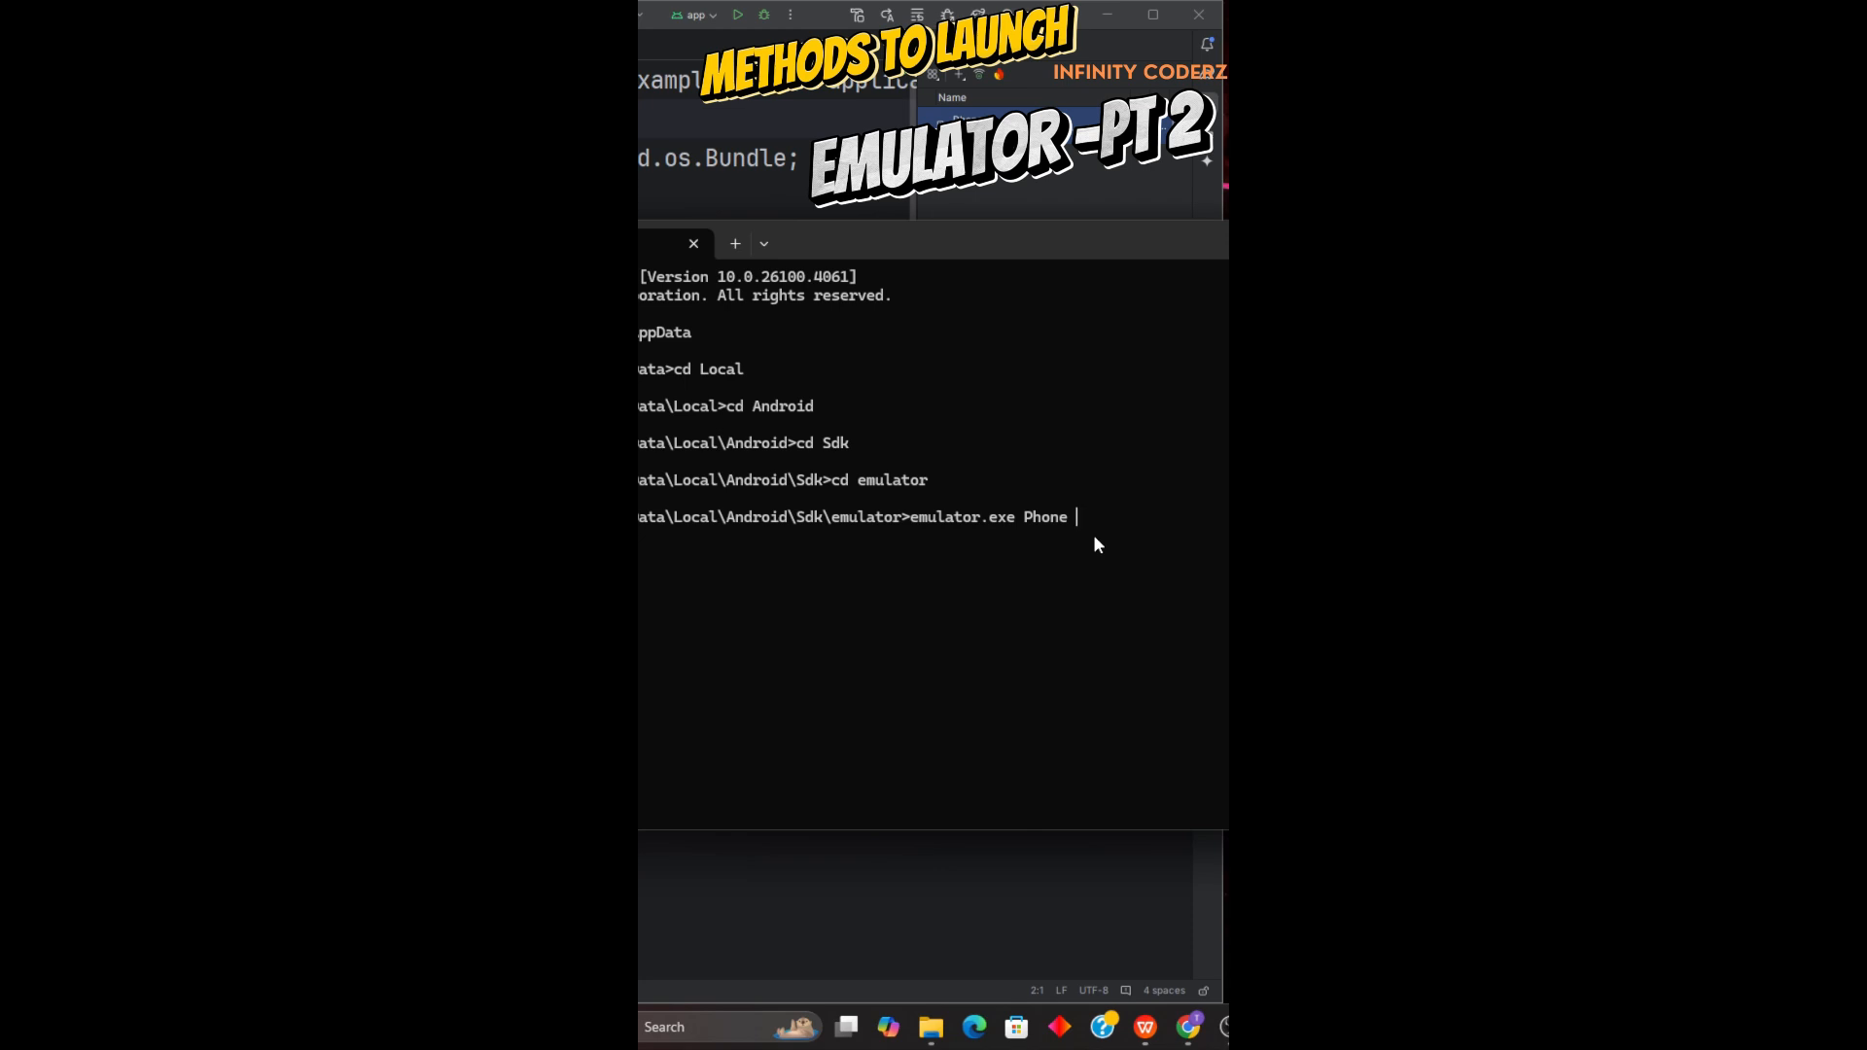
key("Return")
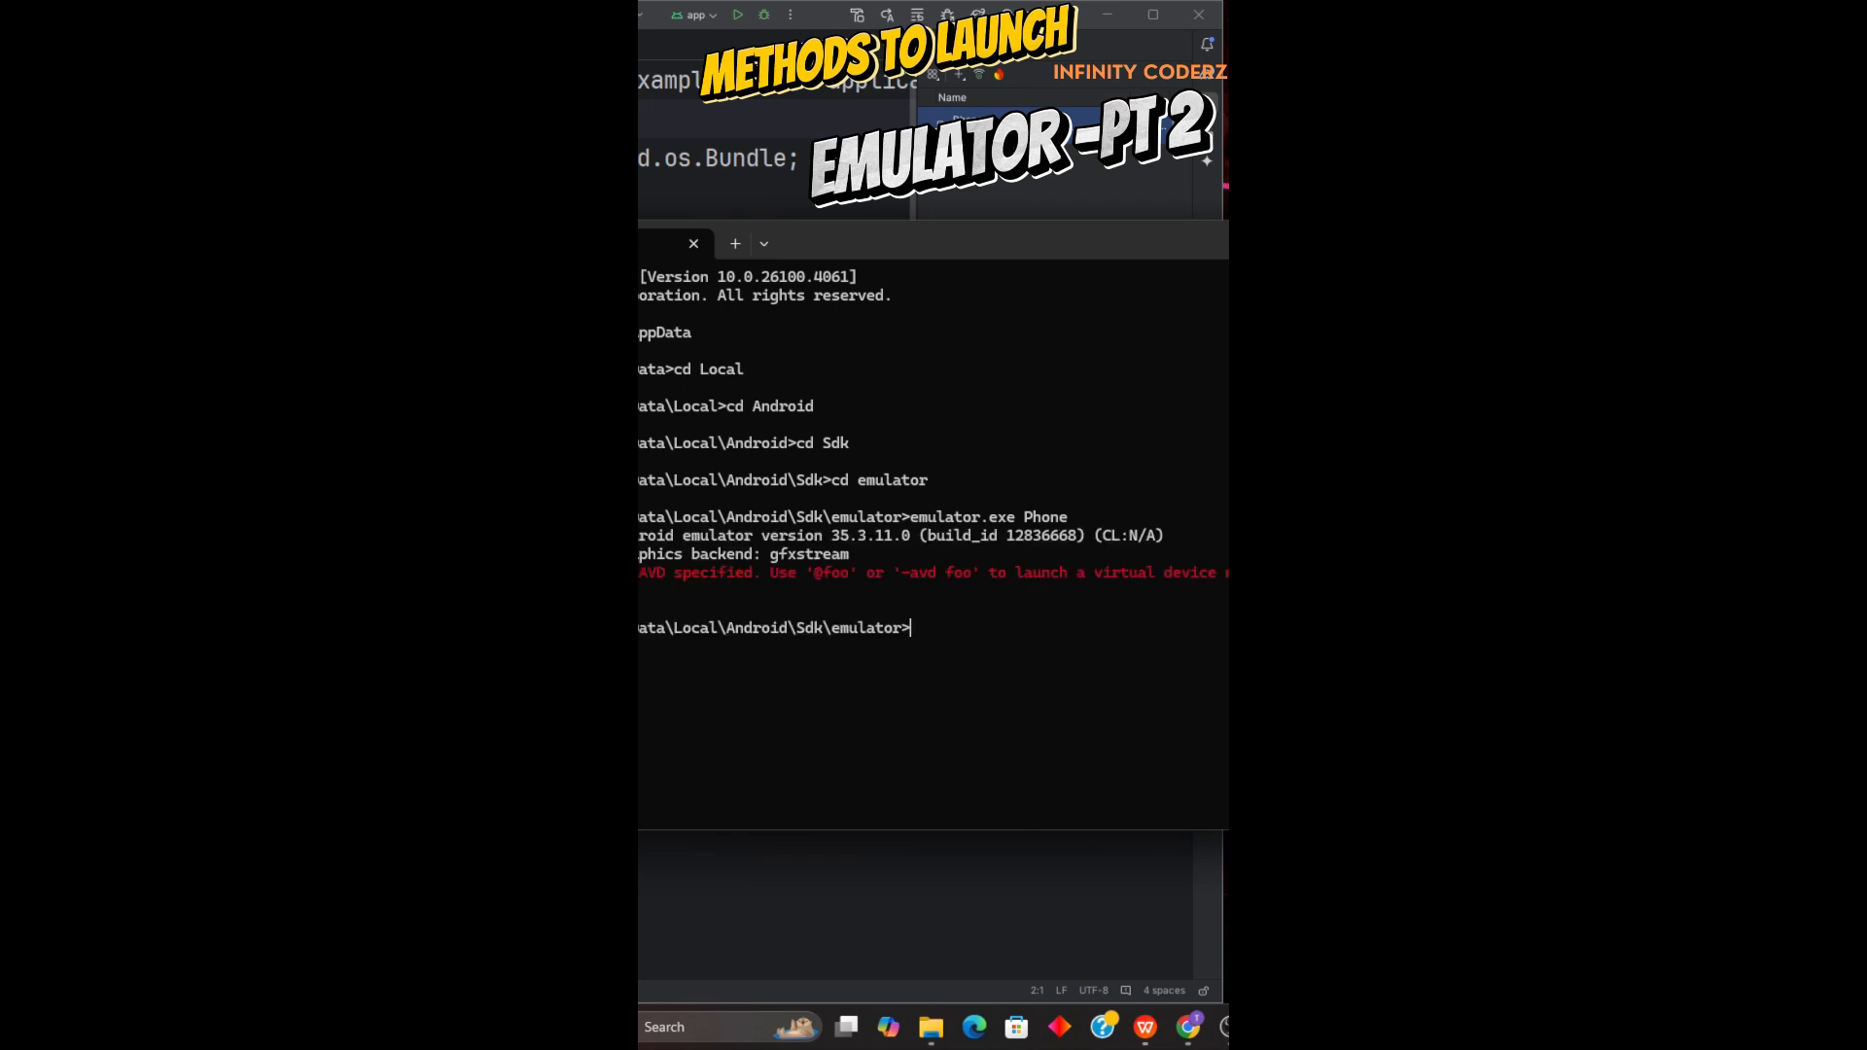
Add the -avd option before the device name in the previous command and run emulator.exe -avd Phone.
key("Up")
key("Left")
key("Left")
key("Left")
key("Left")
key("Left")
type("-avd")
key("Return")
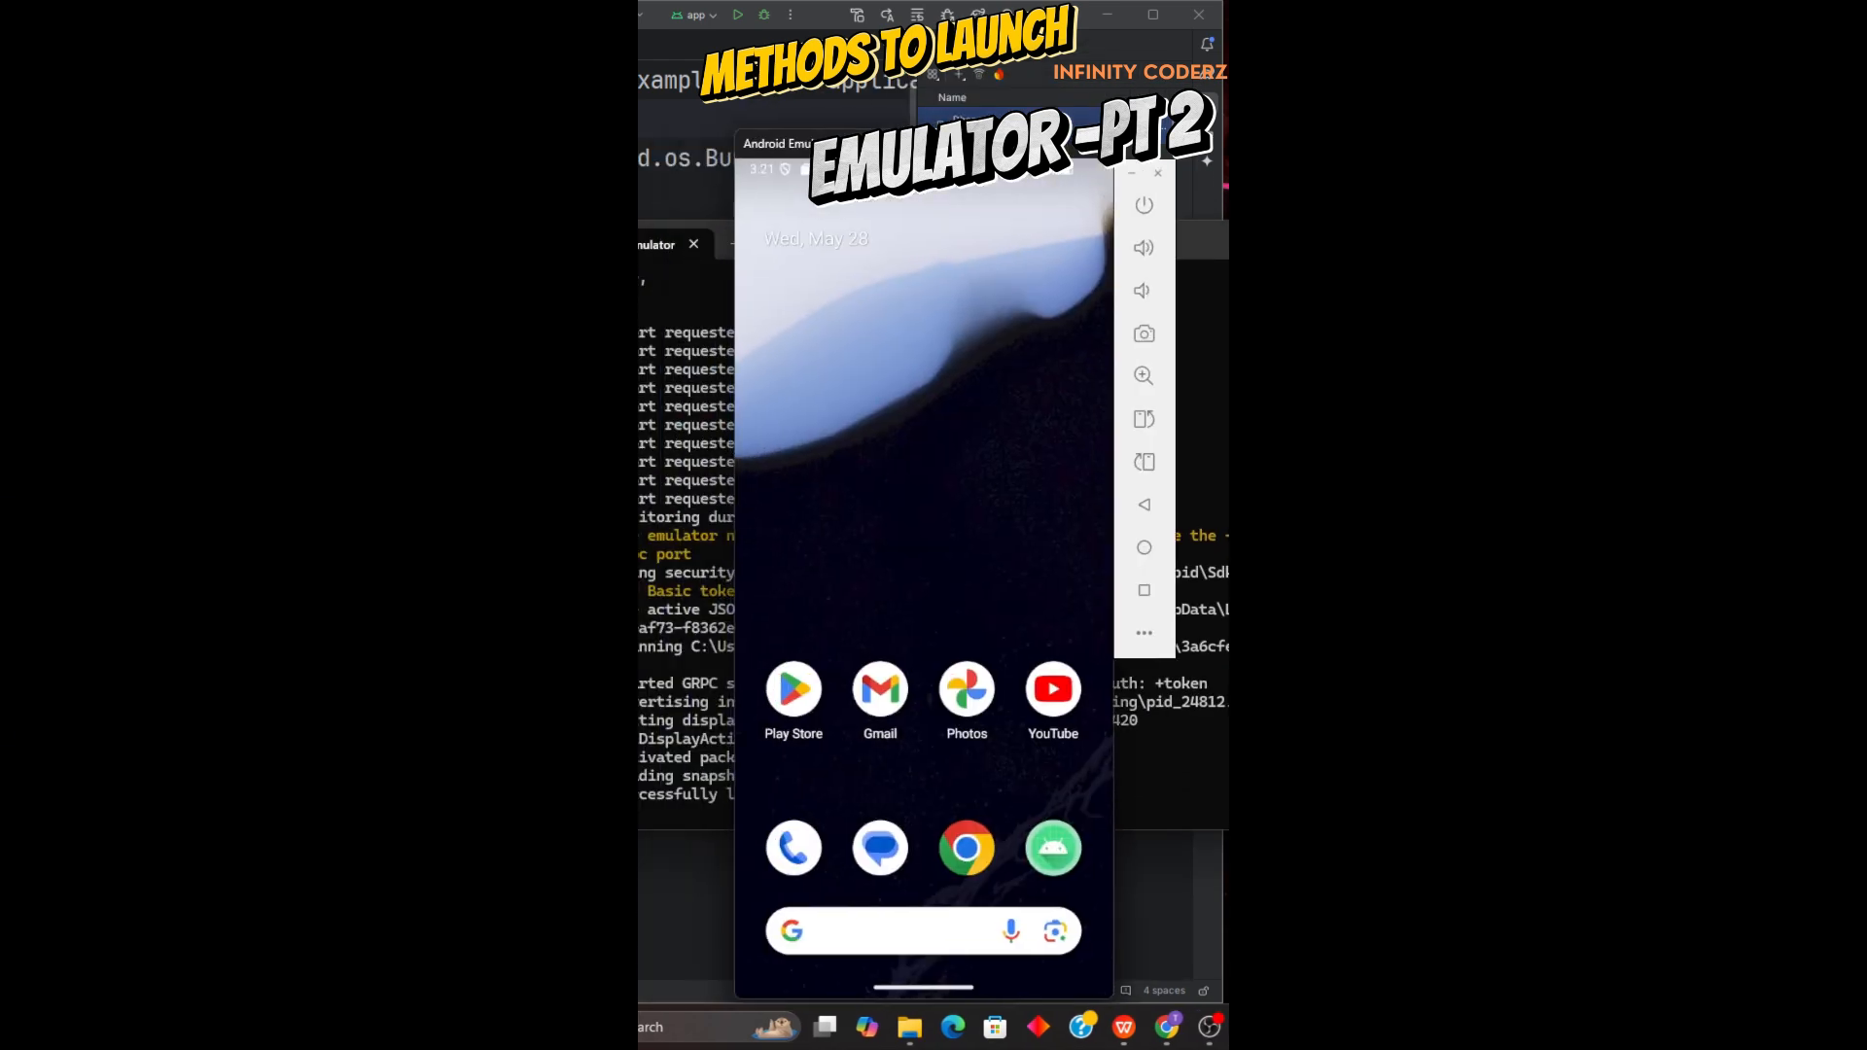
Clear the Command Prompt window from view and reposition the standalone emulator window over the code editor.
left_click_drag(1043, 83, 1041, 78)
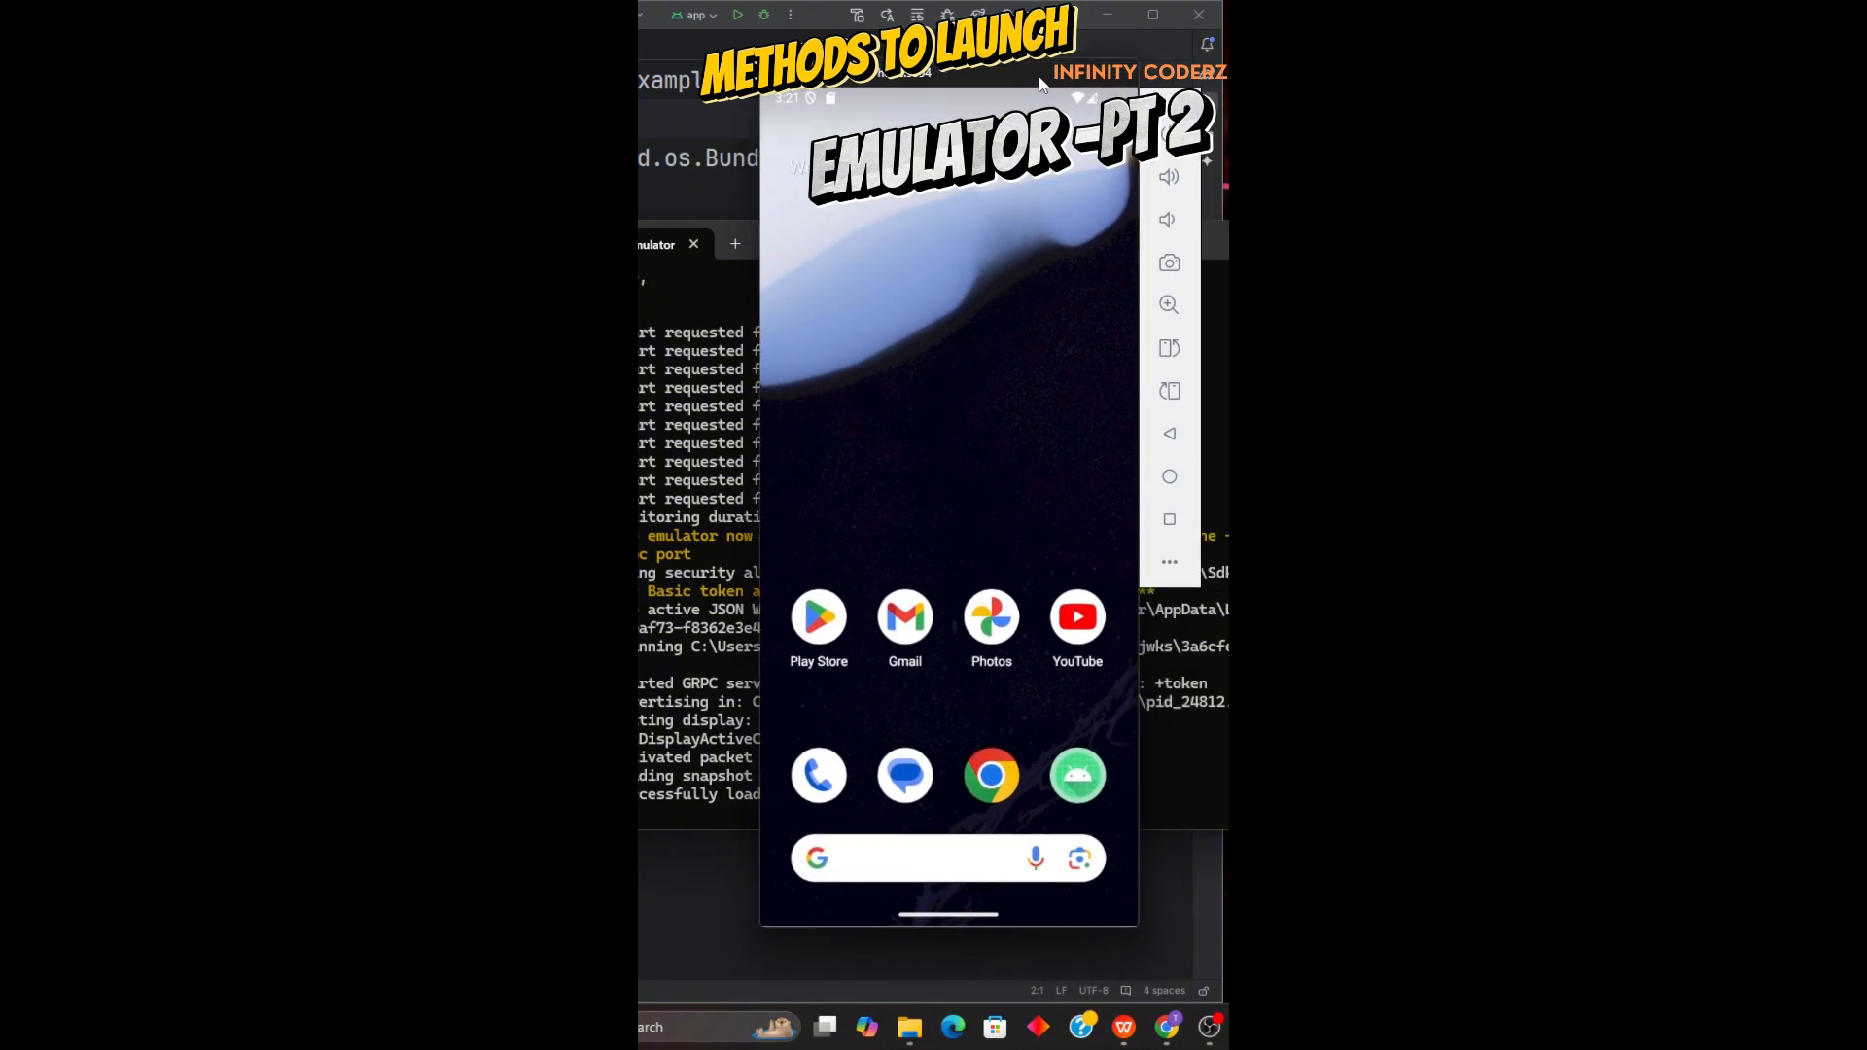
left_click(1449, 240)
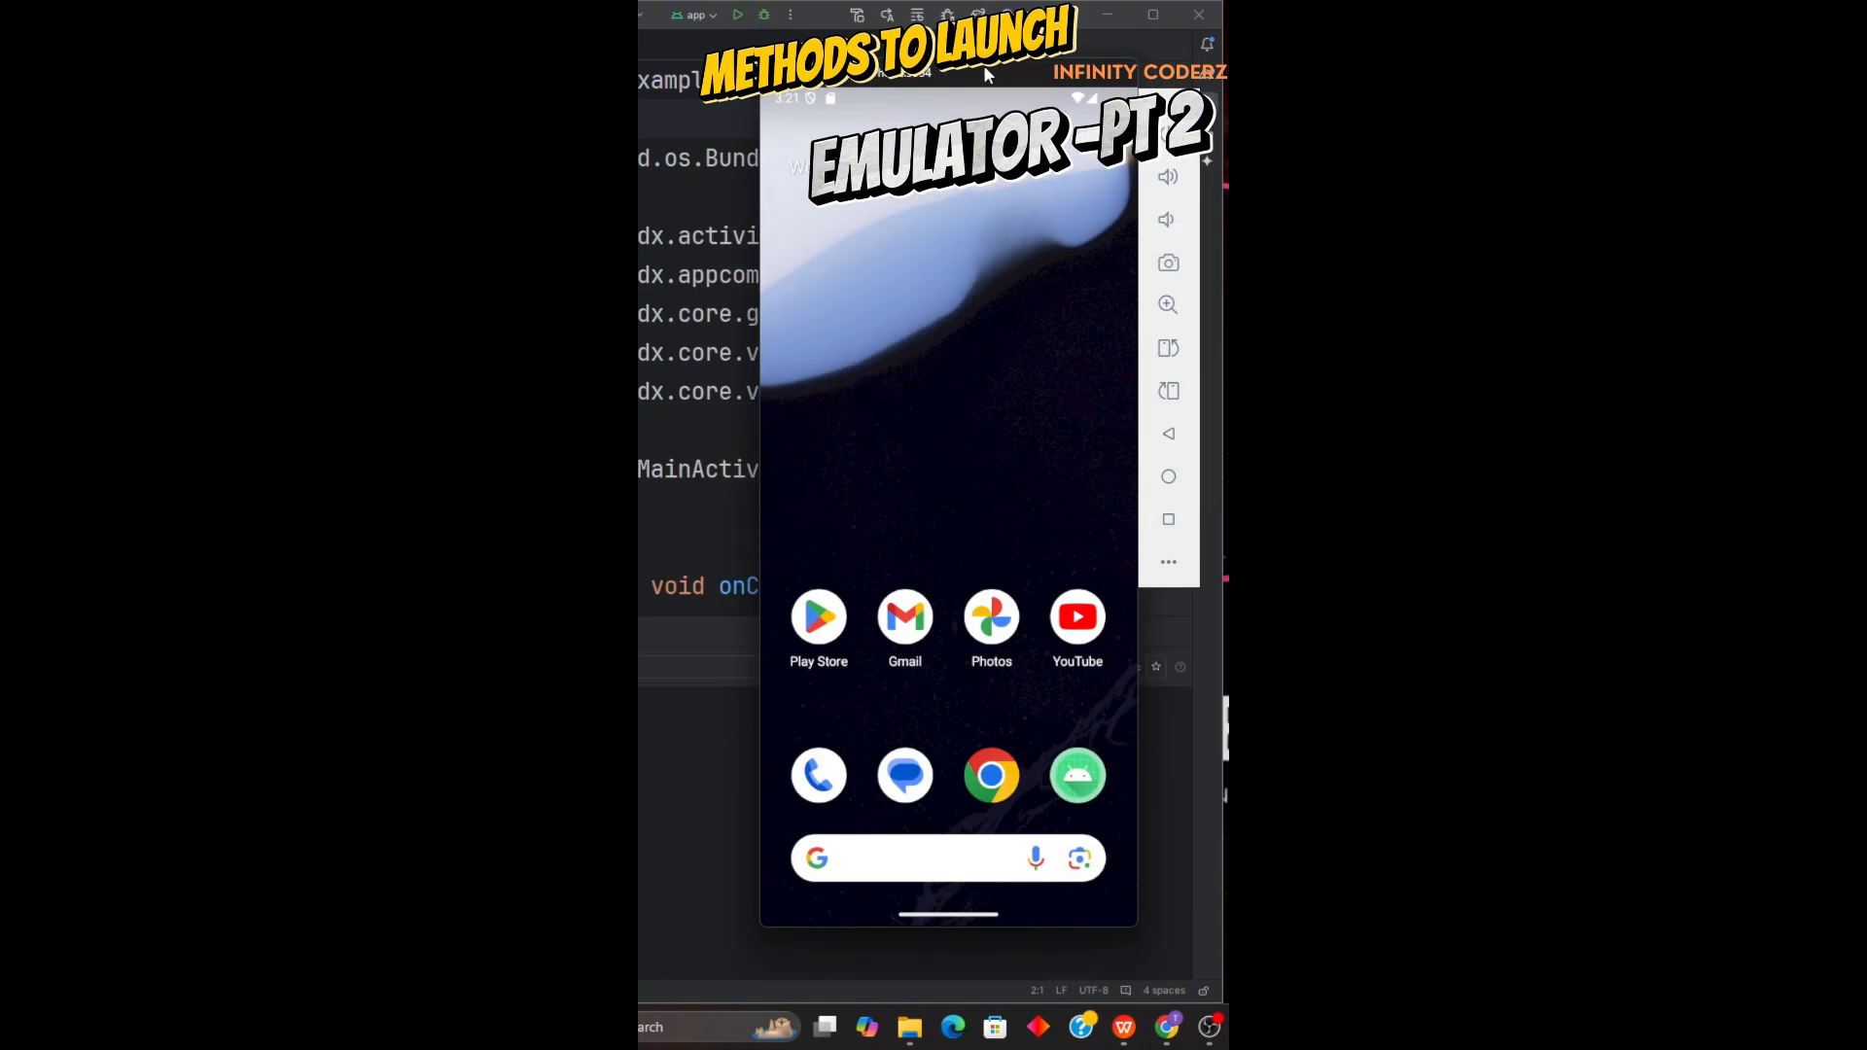
left_click_drag(986, 88, 1350, 90)
left_click_drag(1376, 60, 987, 69)
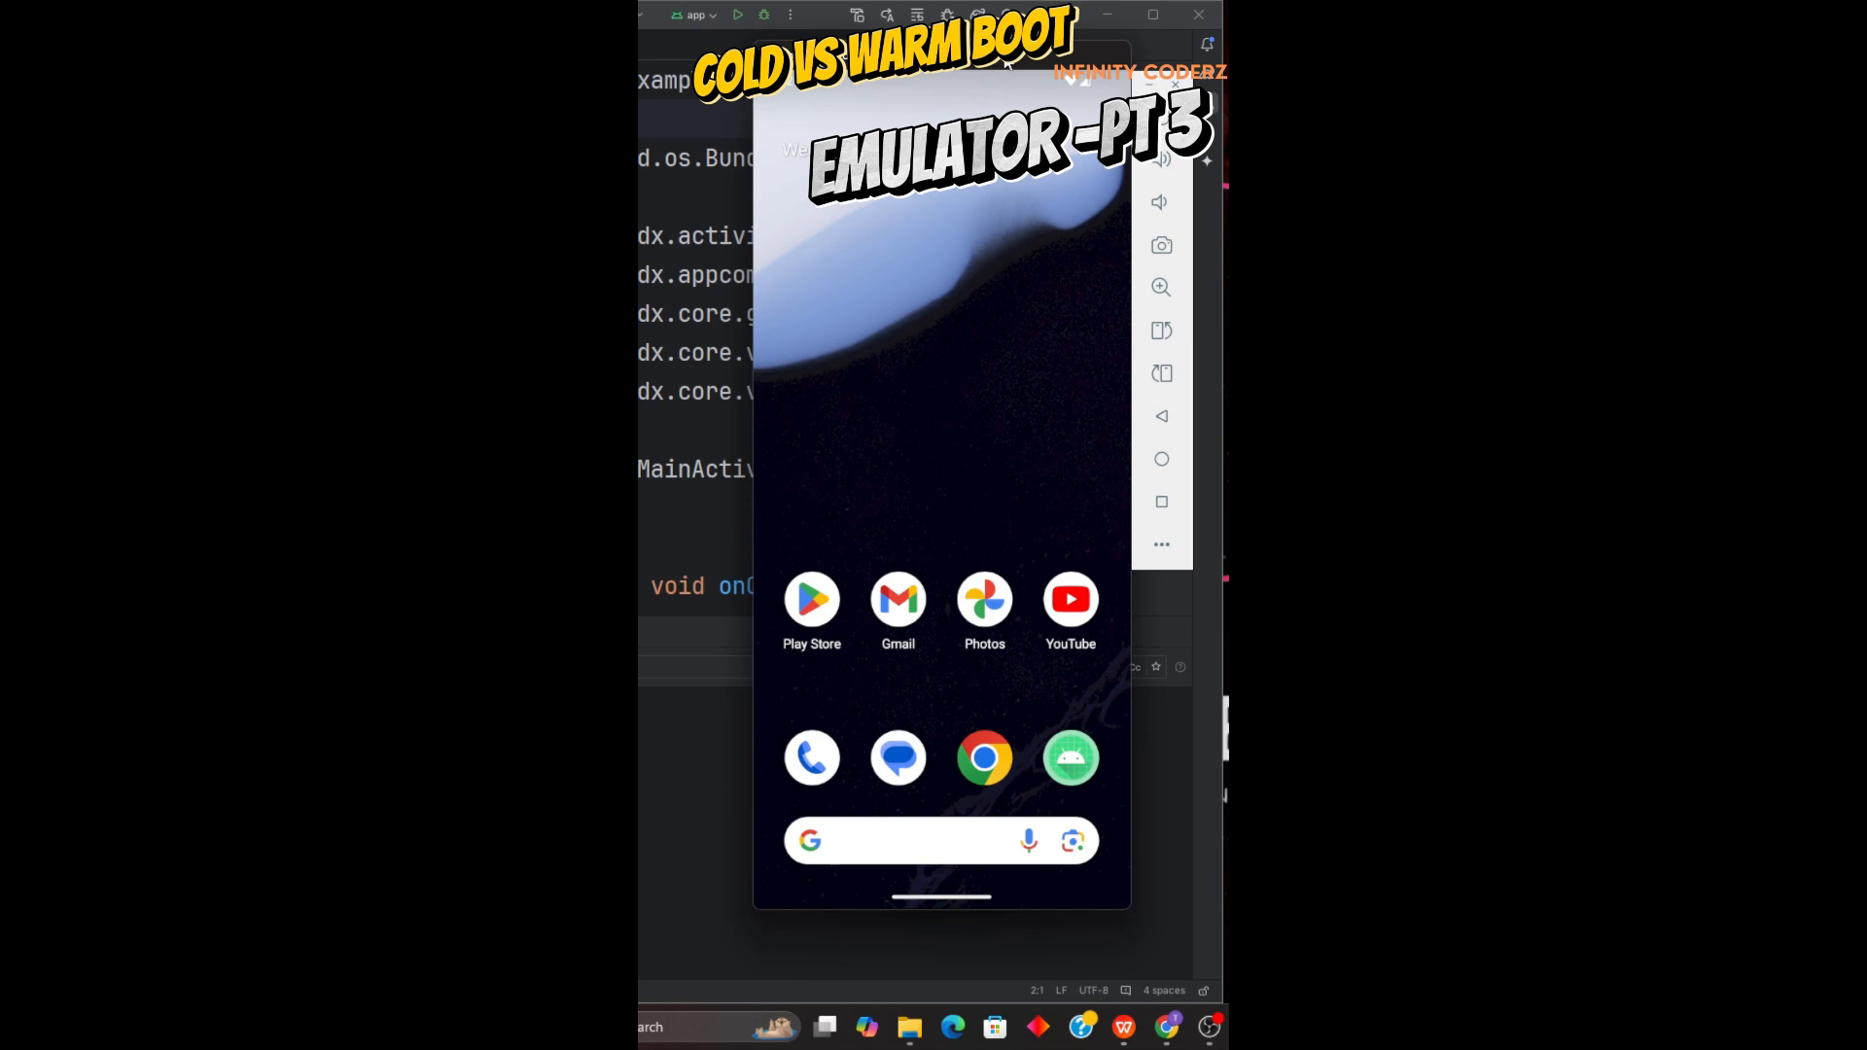
left_click_drag(1008, 64, 966, 58)
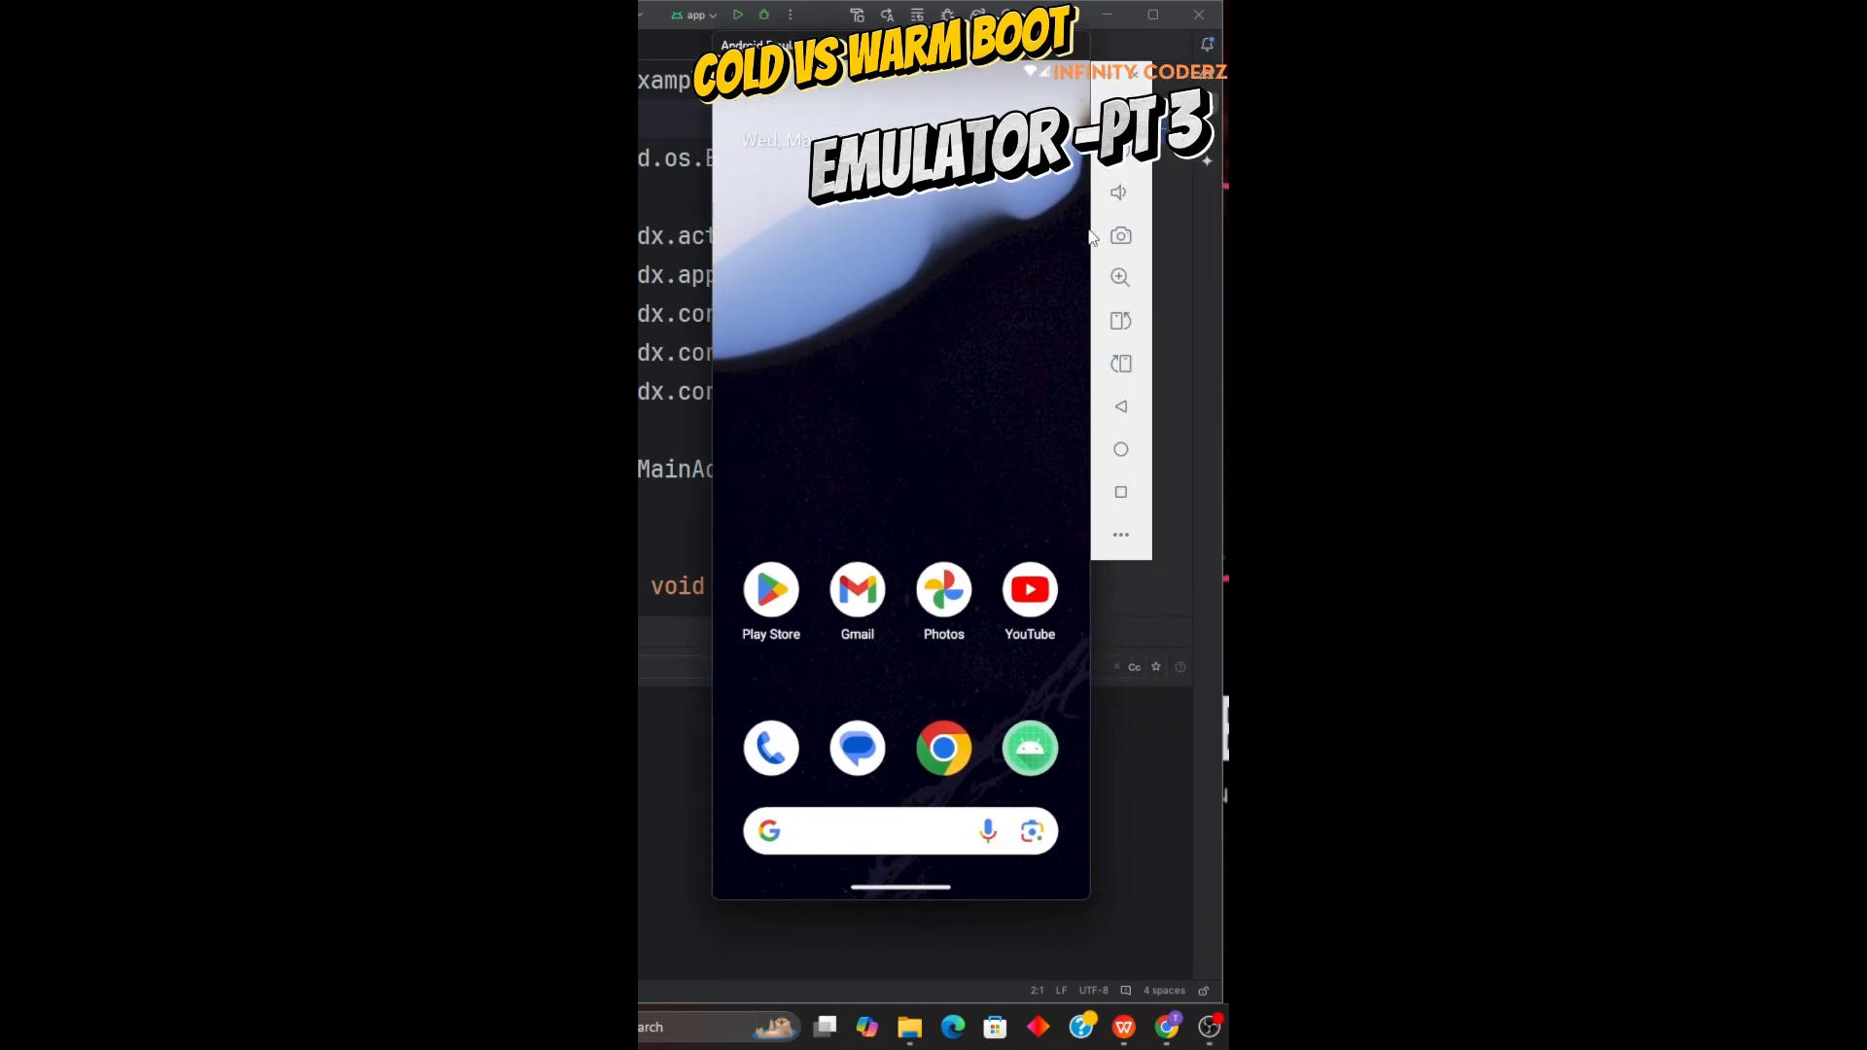